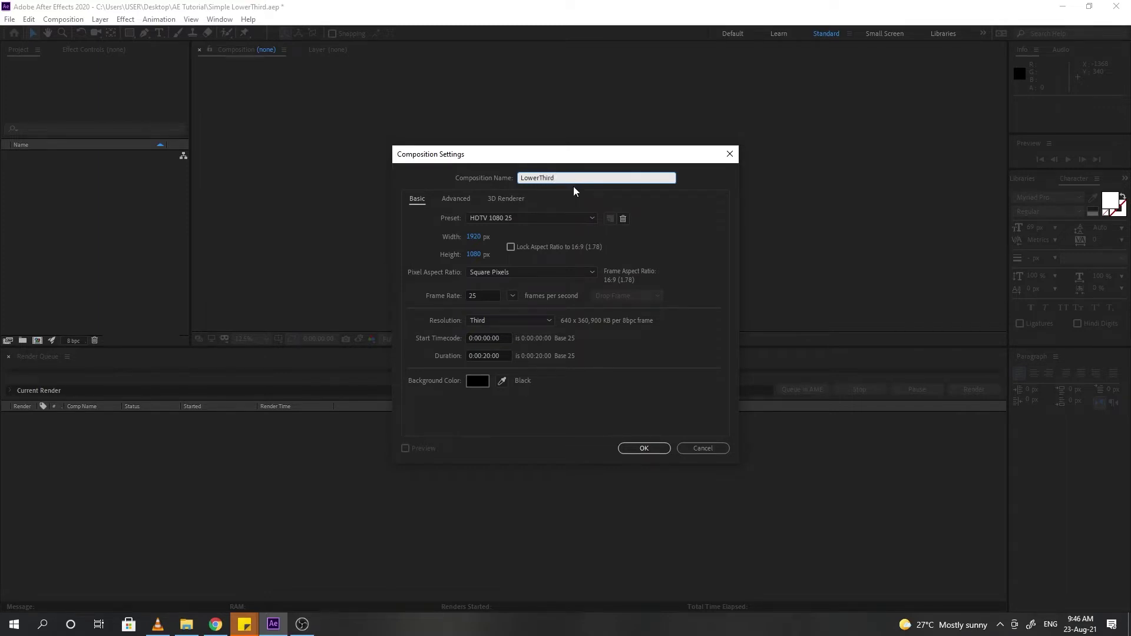
# - Create the LowerThird composition with the HDTV 1080 29.97 preset and a duration of 10 seconds
pyautogui.click(565, 217)
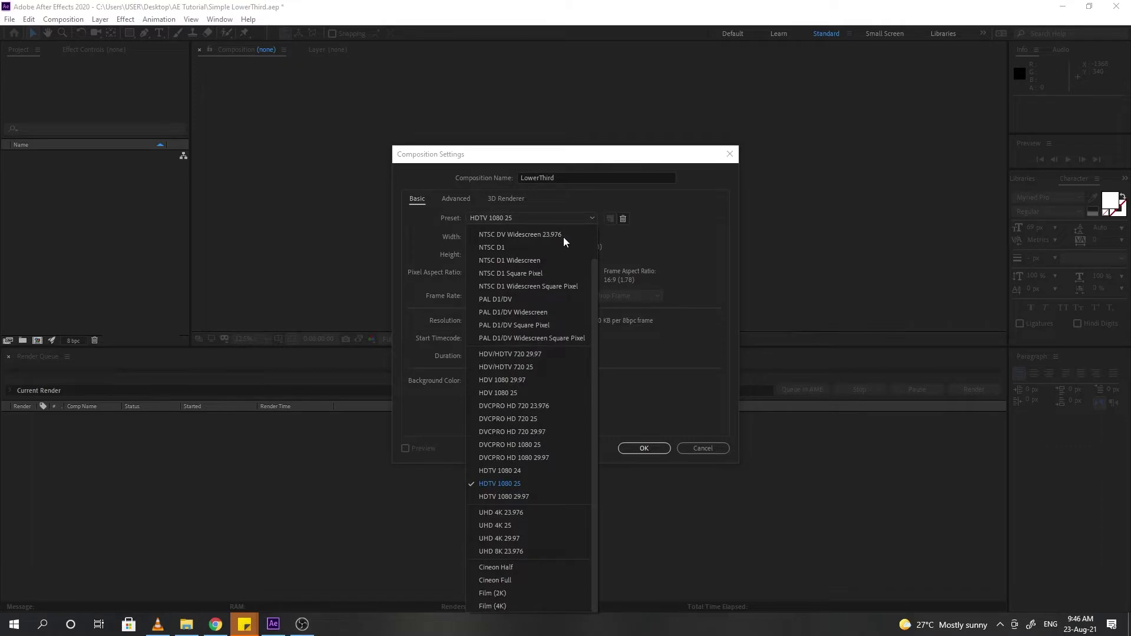
pyautogui.click(575, 497)
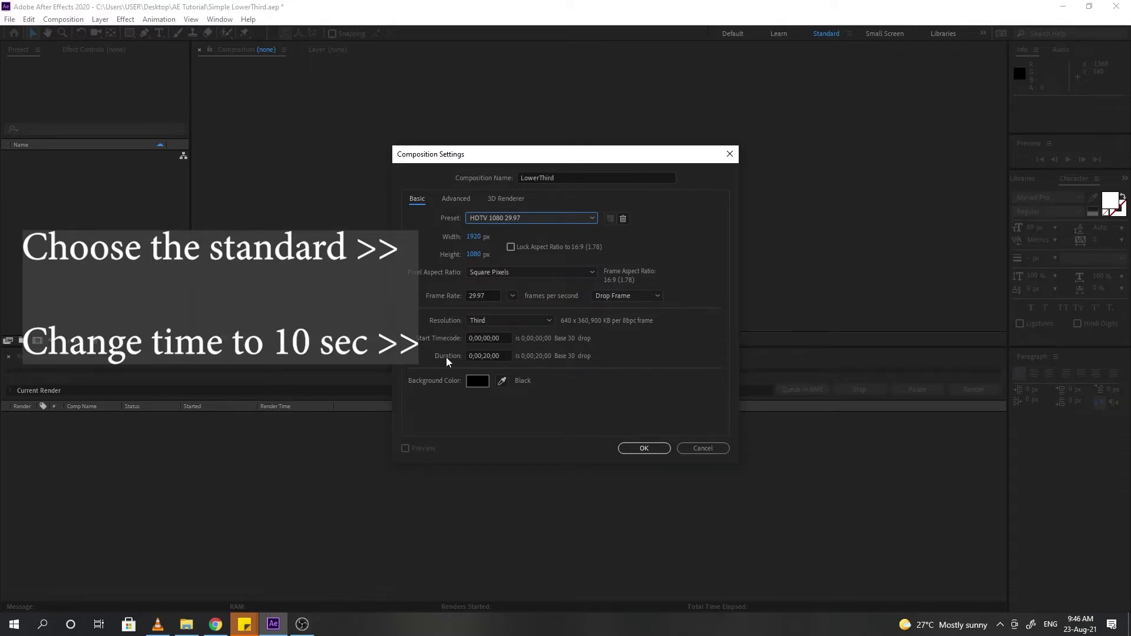
pyautogui.click(491, 356)
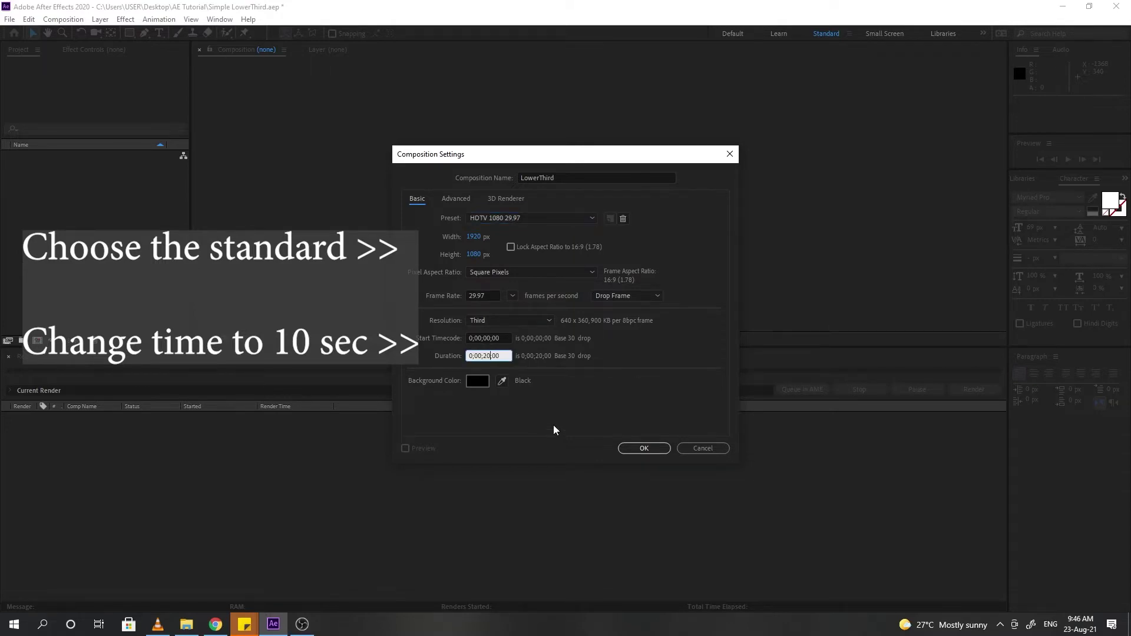
pyautogui.hotkey('shift', 'Left')
pyautogui.hotkey('shift', 'Left')
pyautogui.write('1')
pyautogui.click(651, 449)
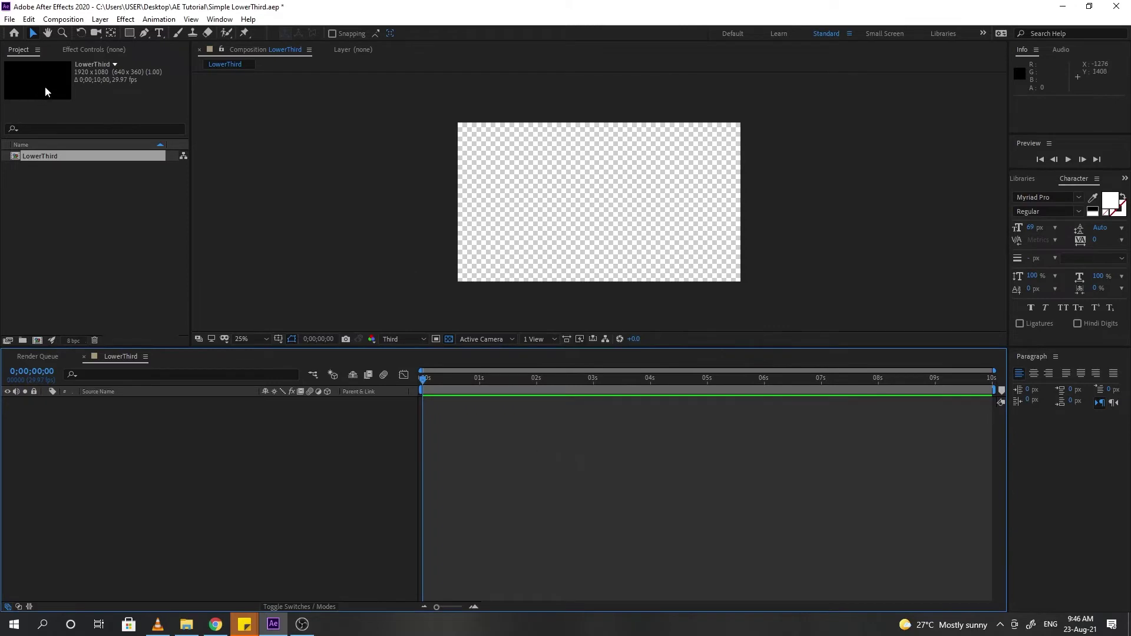
# - Draw a purple rectangle in the lower part of the frame, from its left edge to about the middle
pyautogui.click(129, 33)
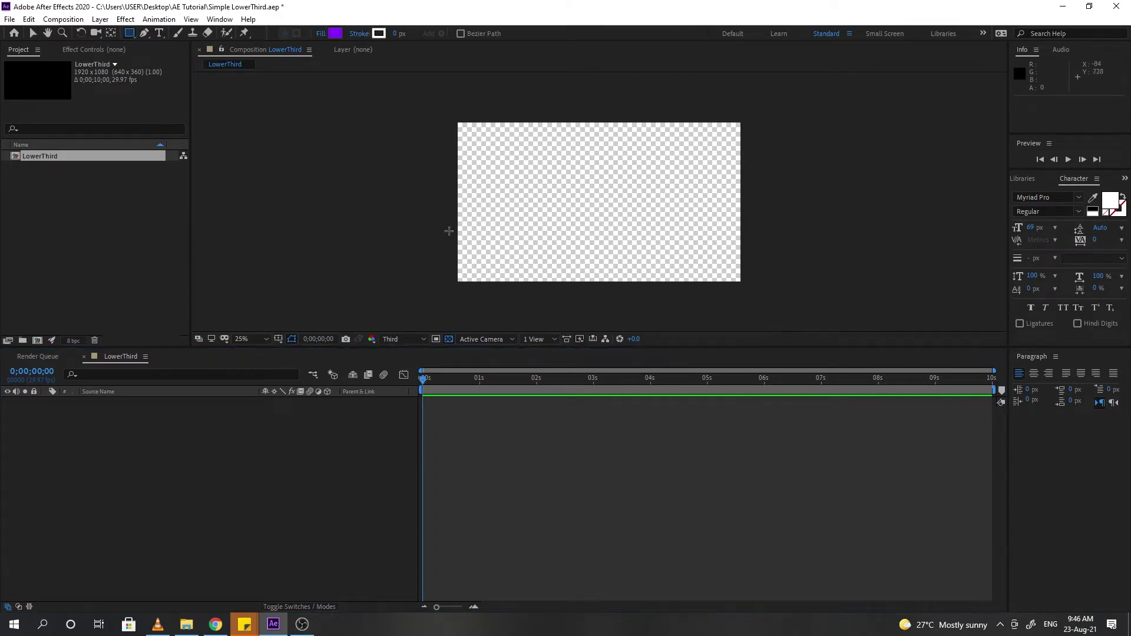
pyautogui.moveTo(457, 221)
pyautogui.mouseDown()
pyautogui.moveTo(497, 245)
pyautogui.moveTo(602, 260)
pyautogui.mouseUp()
pyautogui.press('v')
pyautogui.click(222, 184)
pyautogui.click(543, 231)
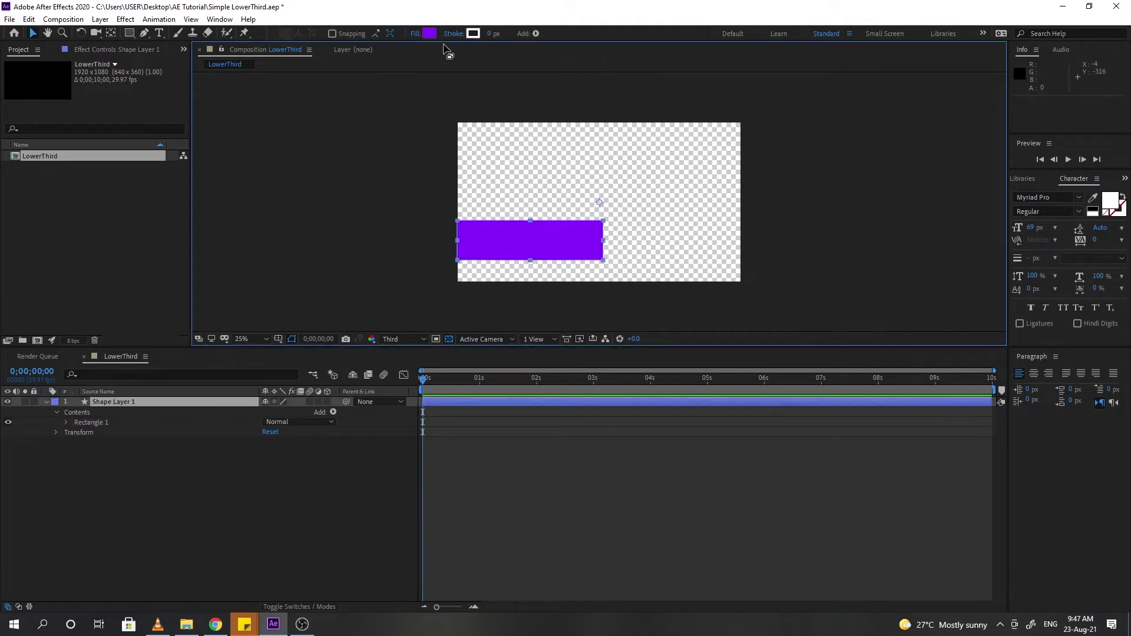
# - Change the rectangle's fill to a slightly lighter purple, about #931DF7
pyautogui.click(430, 33)
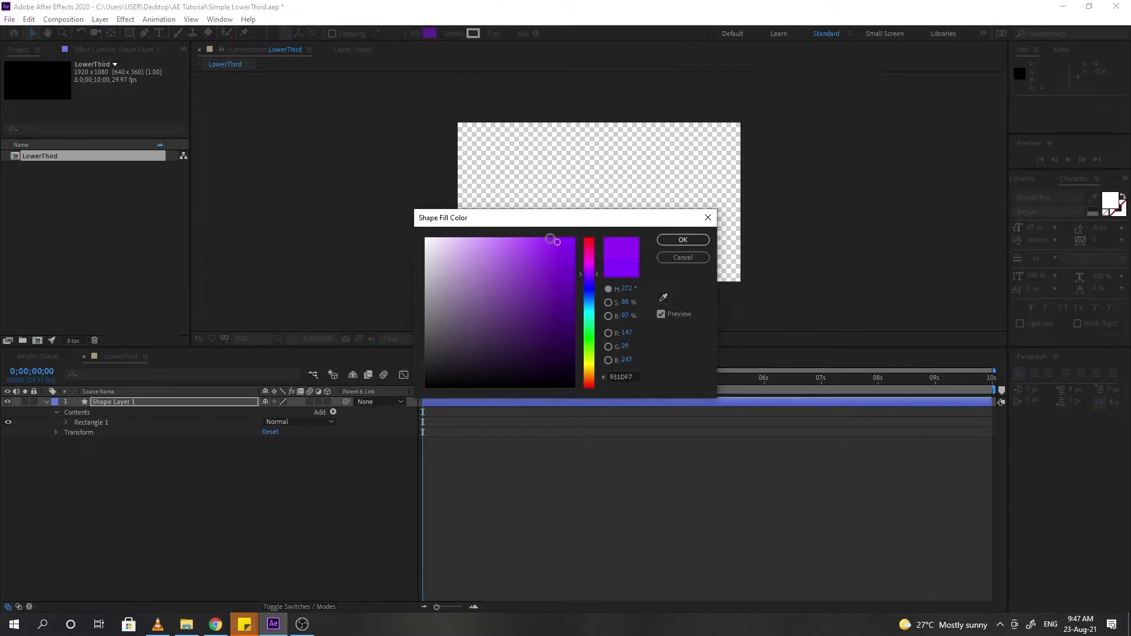
pyautogui.click(671, 239)
pyautogui.click(502, 203)
pyautogui.click(504, 231)
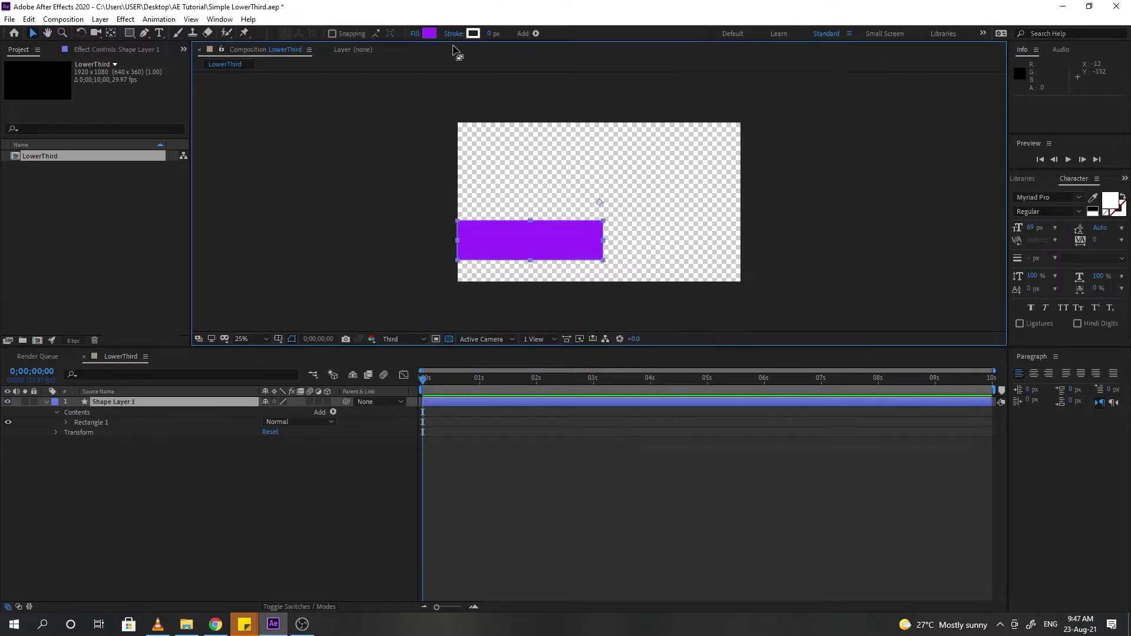
pyautogui.press('Return')
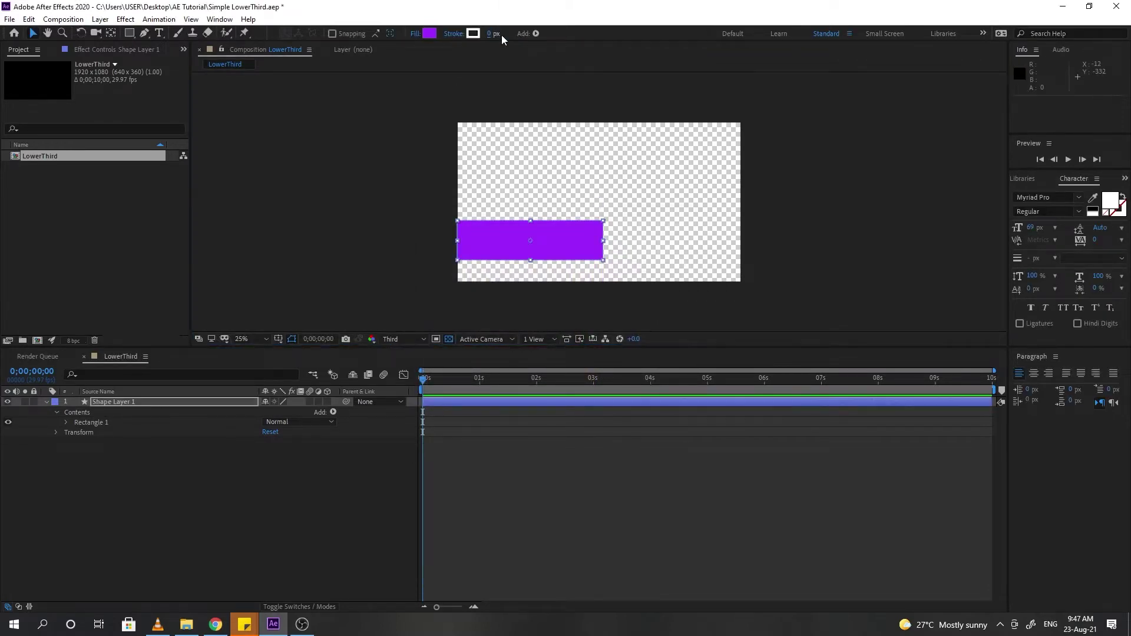
# - Add the title text "MALAYSIA 2021" on the purple bar, enlarged to about 148% and placed in the bar's upper part
pyautogui.press('.')
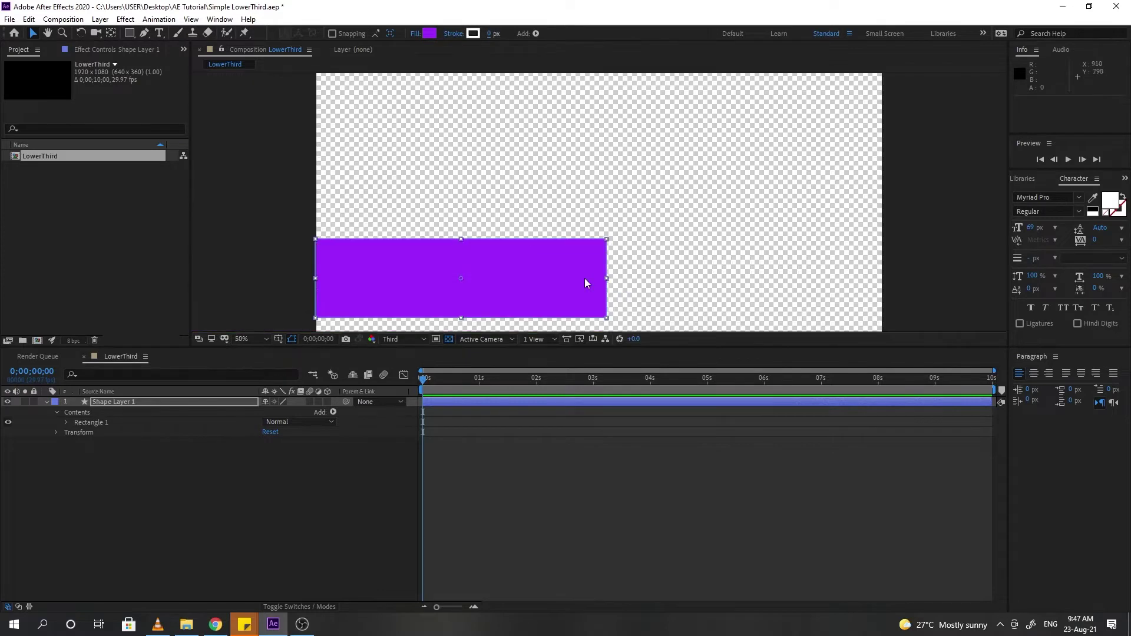
pyautogui.moveTo(584, 279); pyautogui.dragTo(589, 242)
pyautogui.click(47, 402)
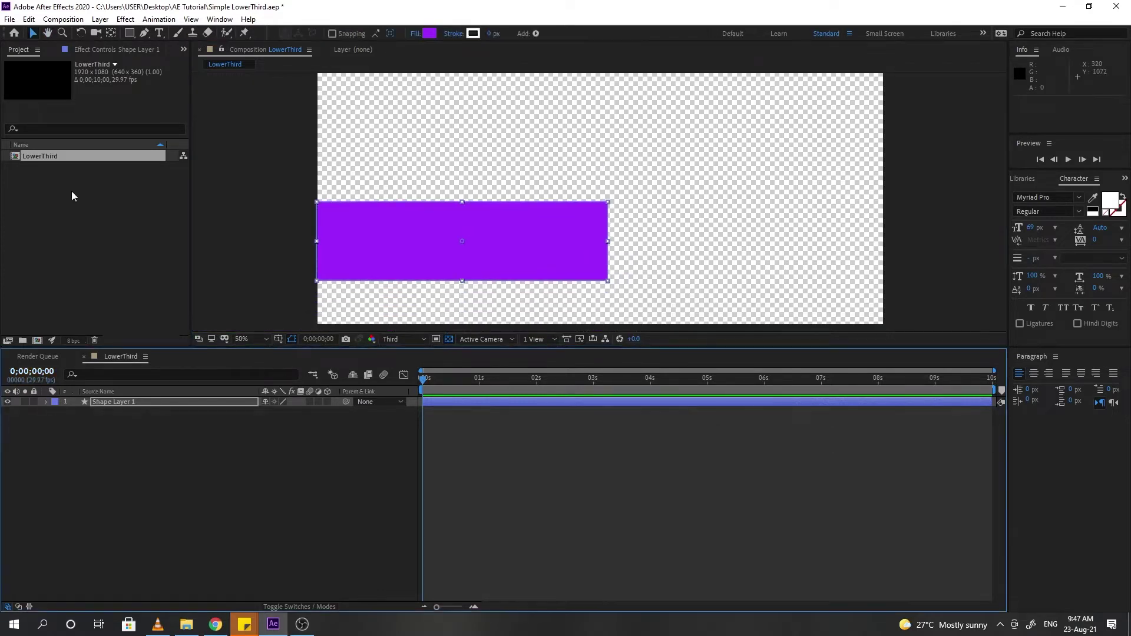
pyautogui.hotkey('ctrl', 't')
pyautogui.click(347, 216)
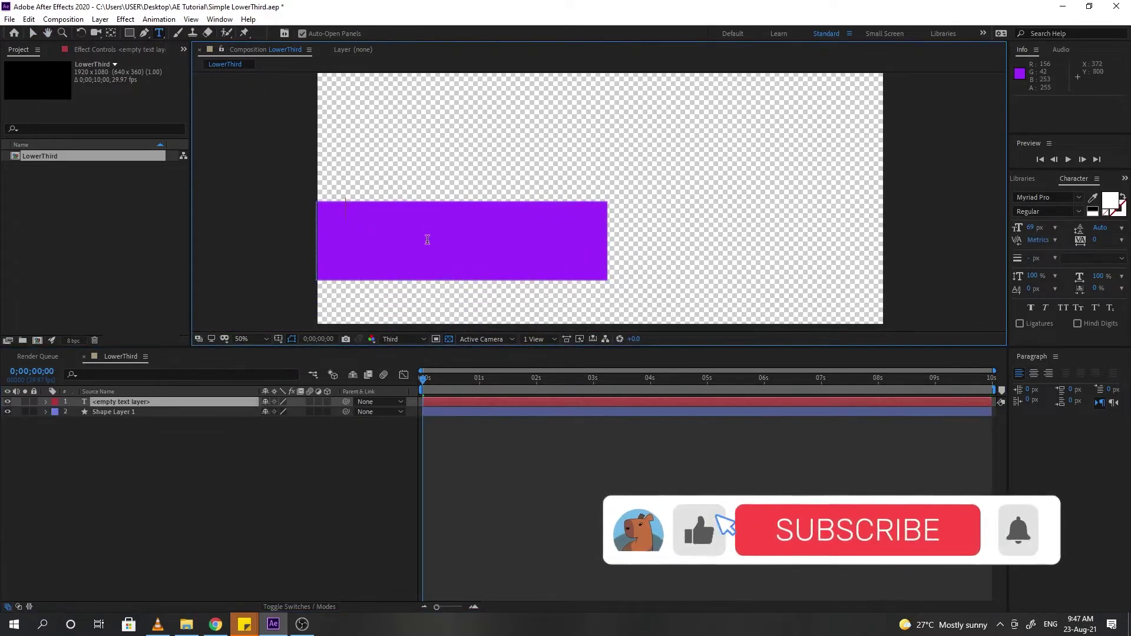
pyautogui.write('MALAY')
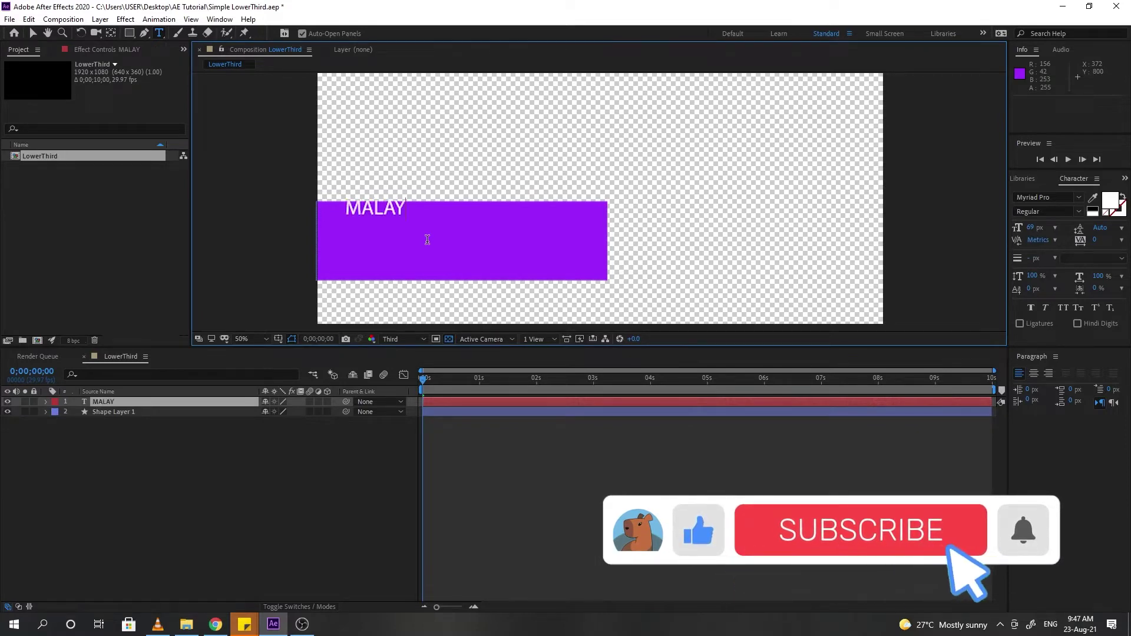
pyautogui.write('SIA 2021')
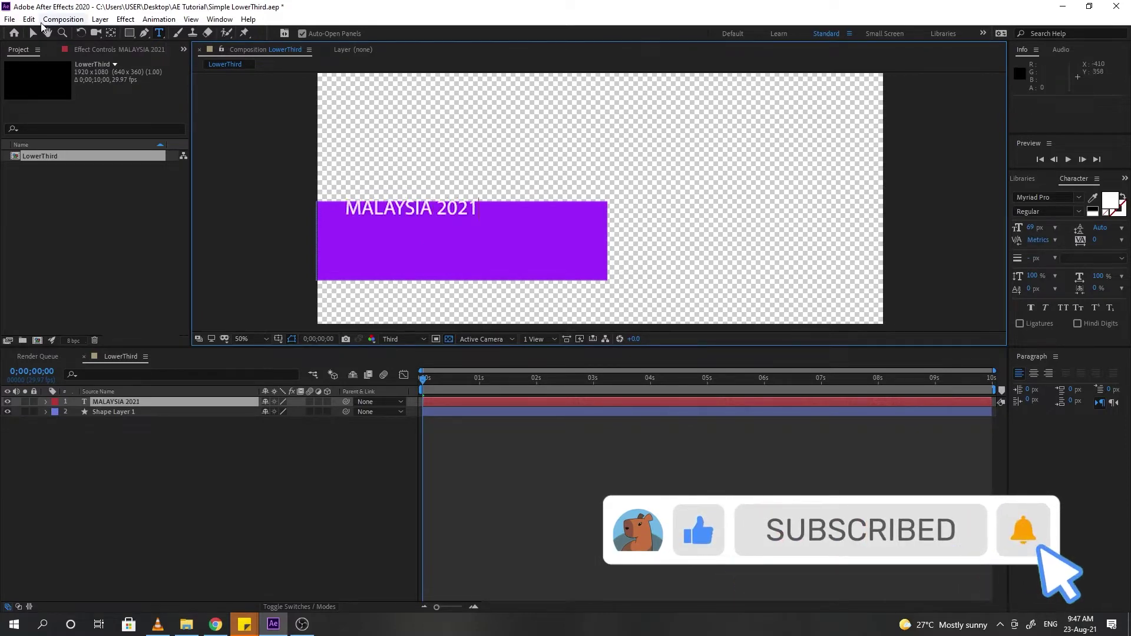
pyautogui.click(33, 32)
pyautogui.moveTo(416, 220); pyautogui.dragTo(500, 228)
# - Add a second text layer reading "This is Timelaspe" and place it just below the title
pyautogui.hotkey('ctrl', 't')
pyautogui.click(360, 244)
pyautogui.write('This')
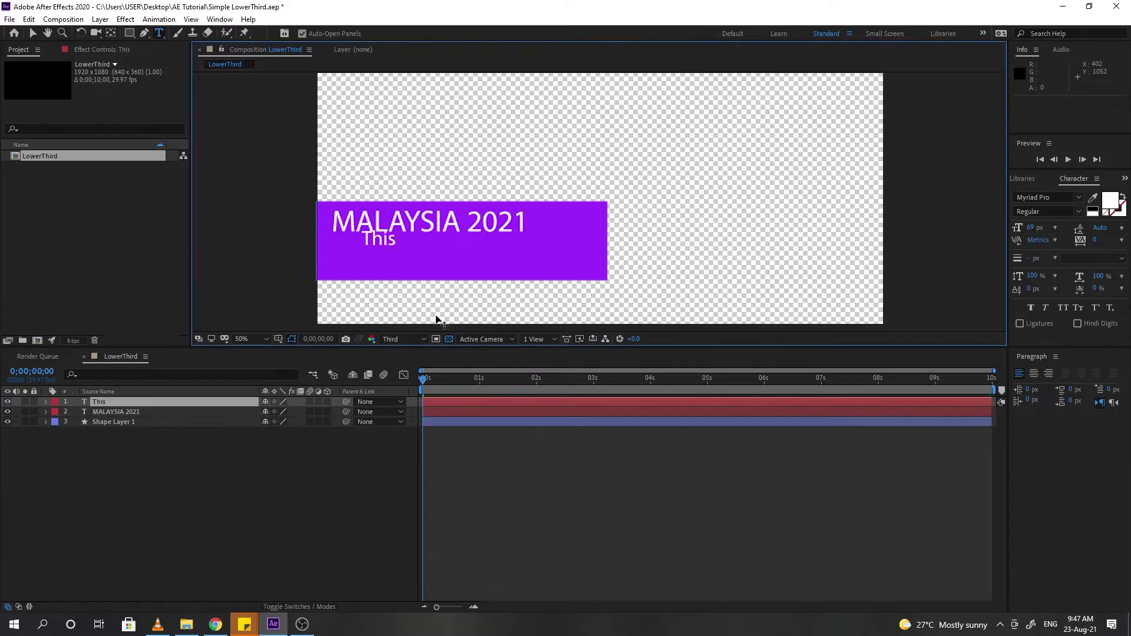
pyautogui.write(' is Timelaspe')
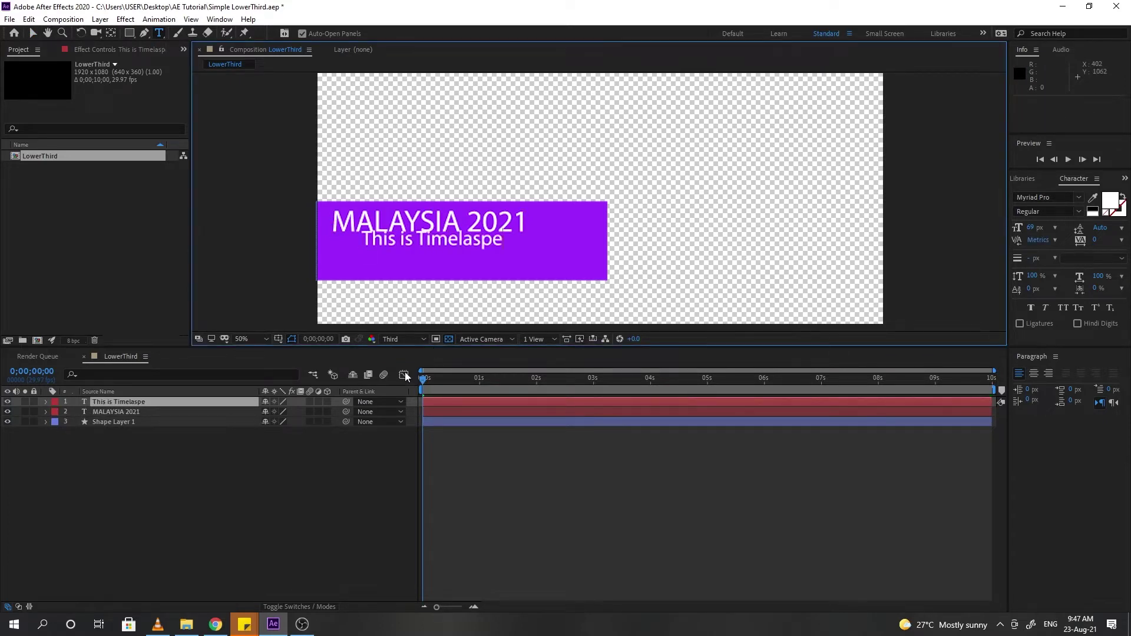
pyautogui.click(32, 33)
pyautogui.moveTo(430, 239); pyautogui.dragTo(406, 247)
# - Reduce the purple bar's height to about 73% to fit the text, and align the subtitle's left edge with the title
pyautogui.click(522, 257)
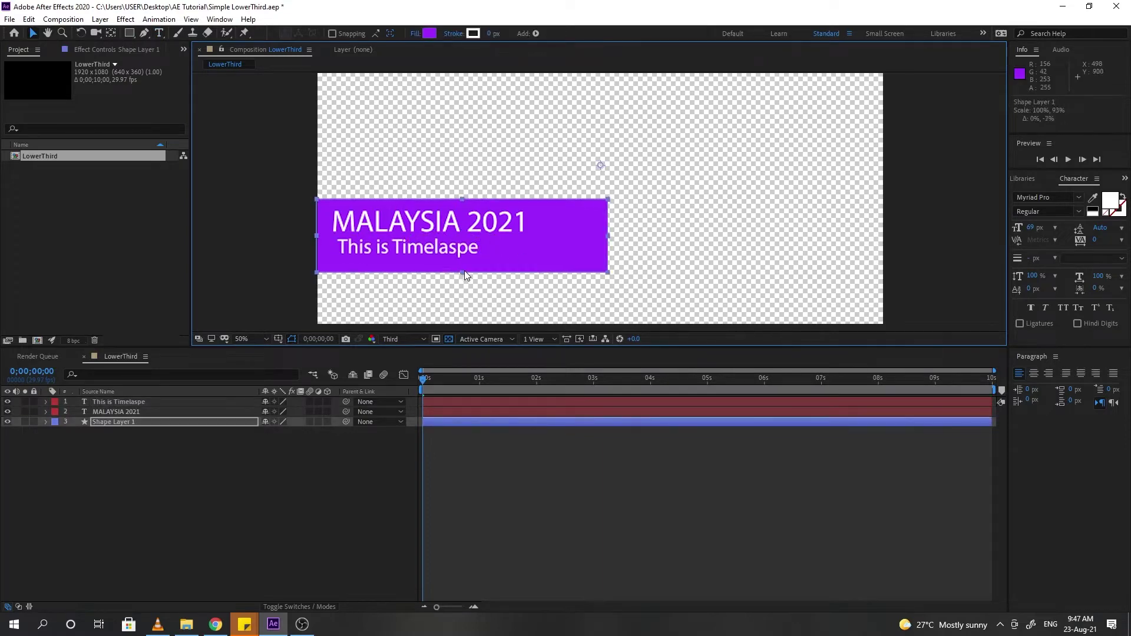
pyautogui.moveTo(461, 199); pyautogui.dragTo(529, 212)
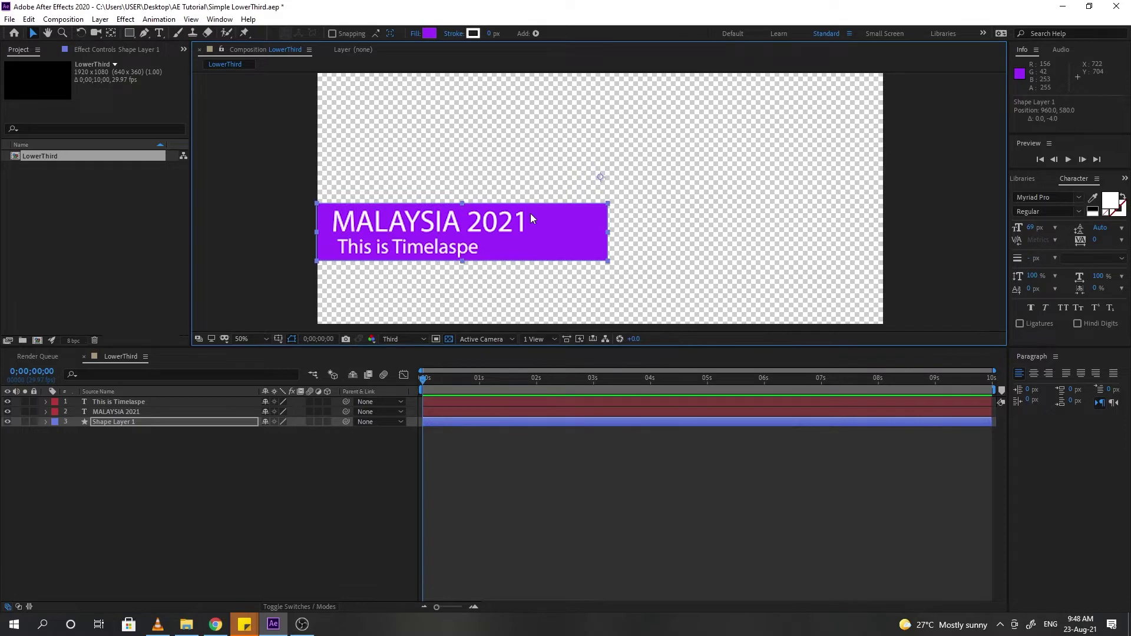
pyautogui.moveTo(451, 253); pyautogui.dragTo(402, 264)
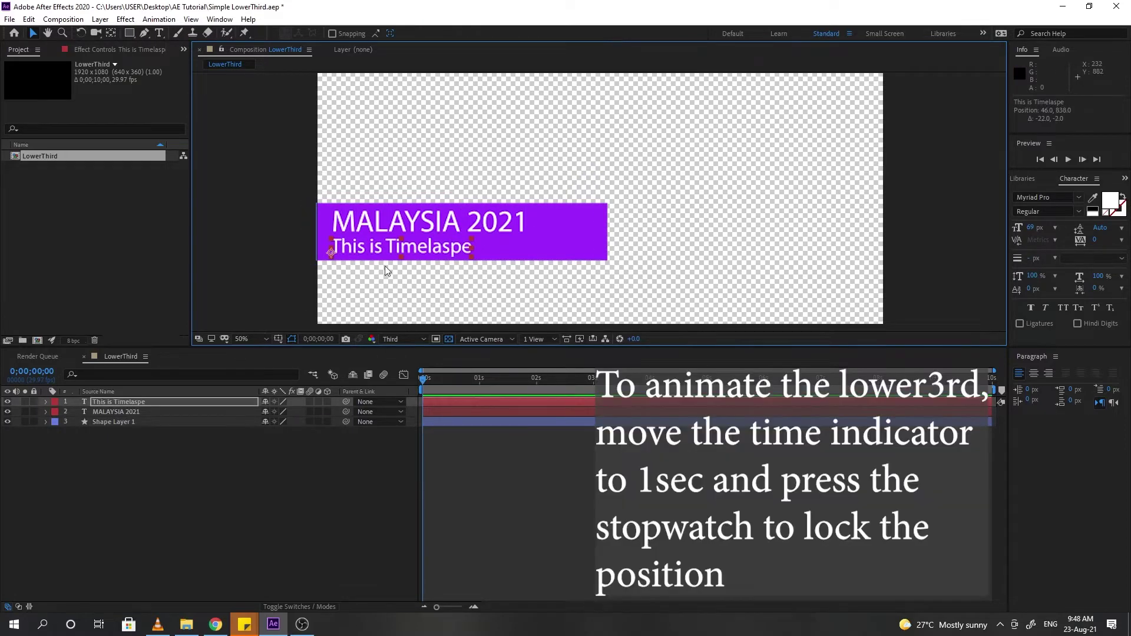
pyautogui.click(387, 528)
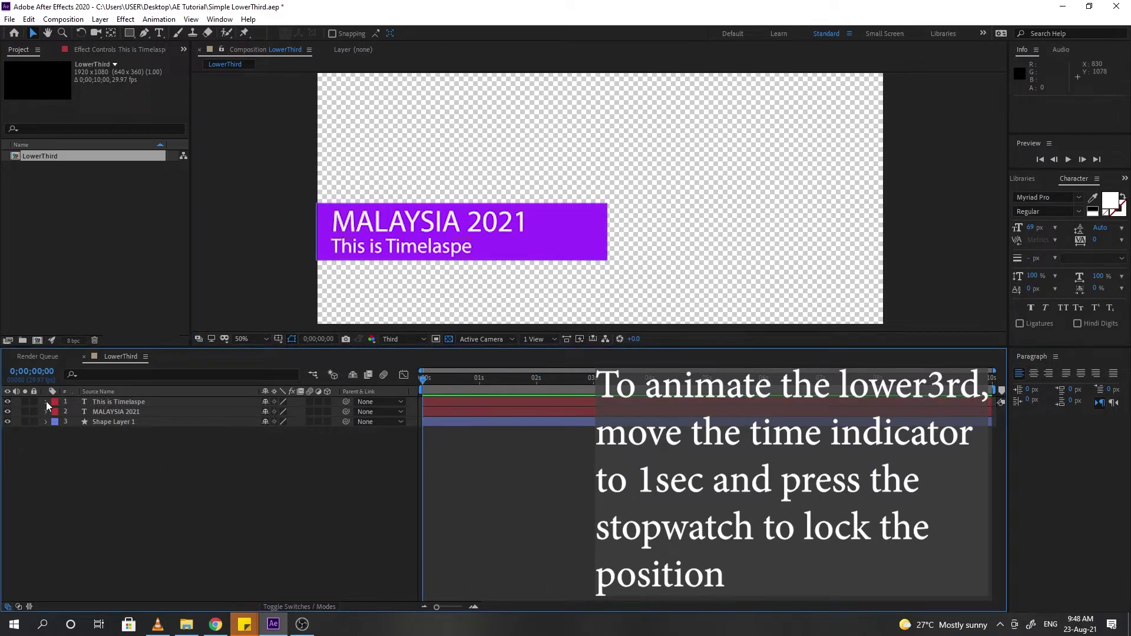
# - Set a Position keyframe for the purple bar's shape layer at 1 second
pyautogui.click(45, 422)
pyautogui.click(57, 453)
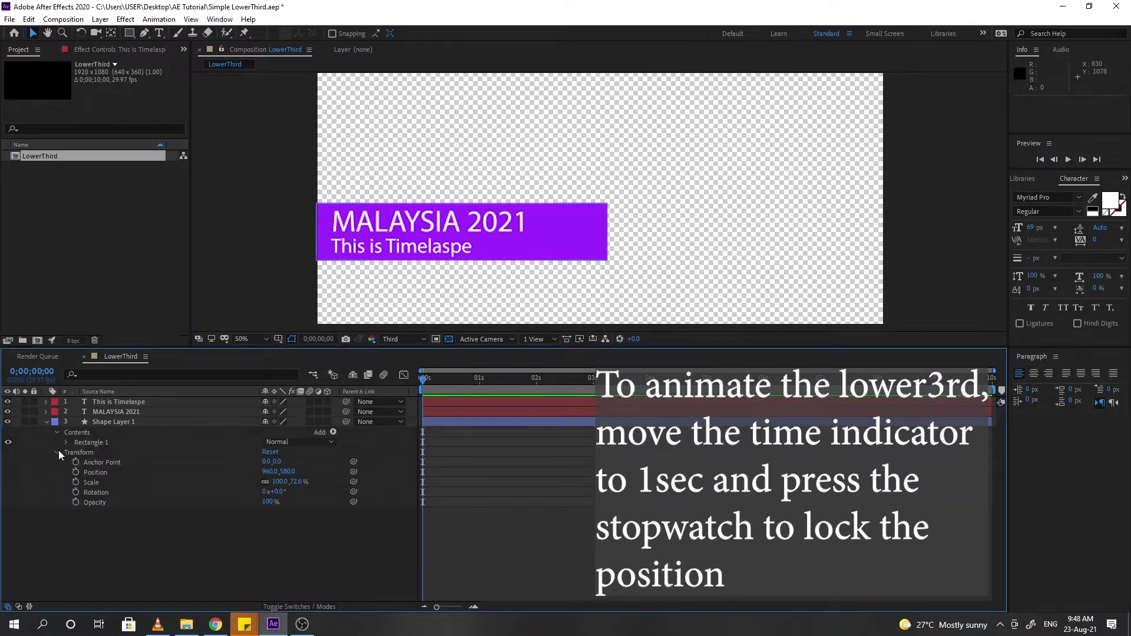
pyautogui.moveTo(424, 381); pyautogui.dragTo(480, 380)
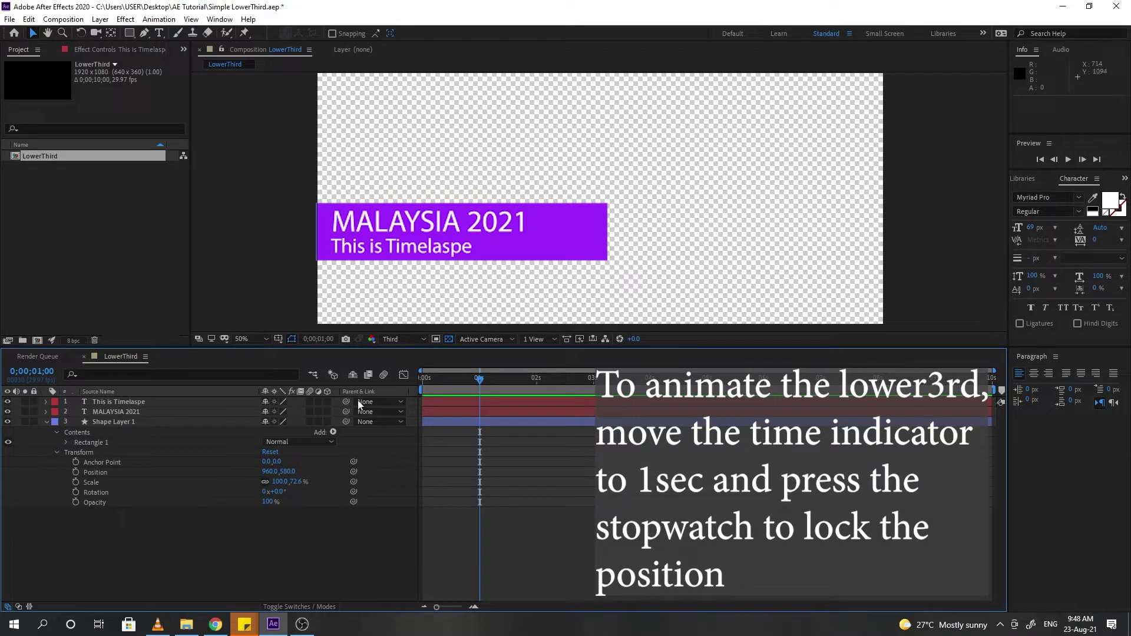
pyautogui.click(76, 472)
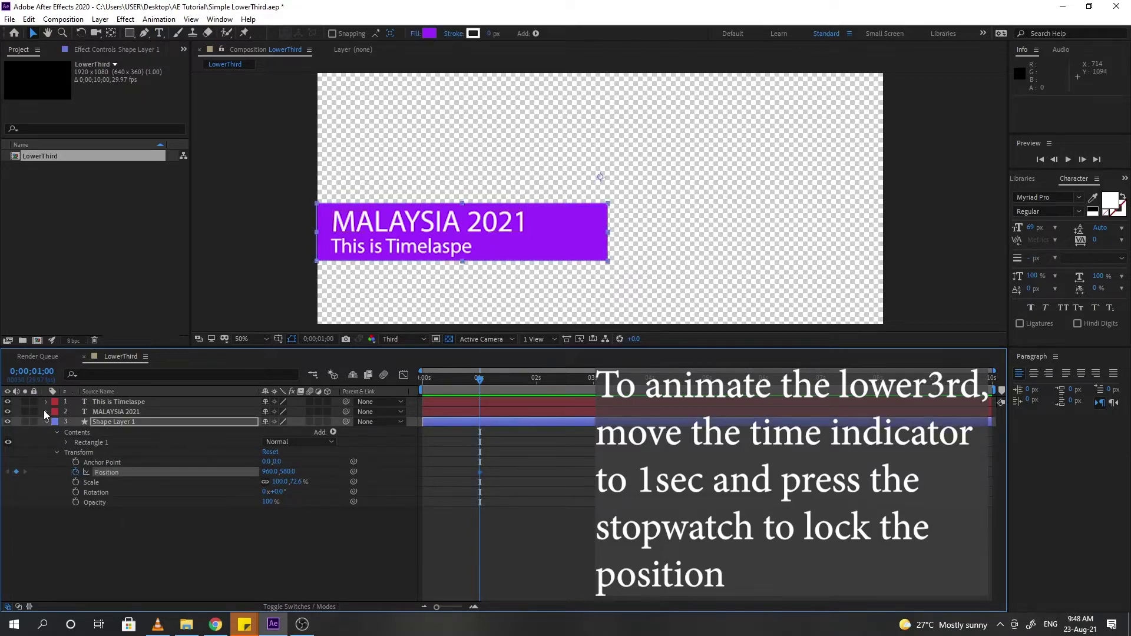
# - Set Position keyframes at 1 second for the title and subtitle text layers
pyautogui.click(46, 411)
pyautogui.click(57, 432)
pyautogui.click(75, 452)
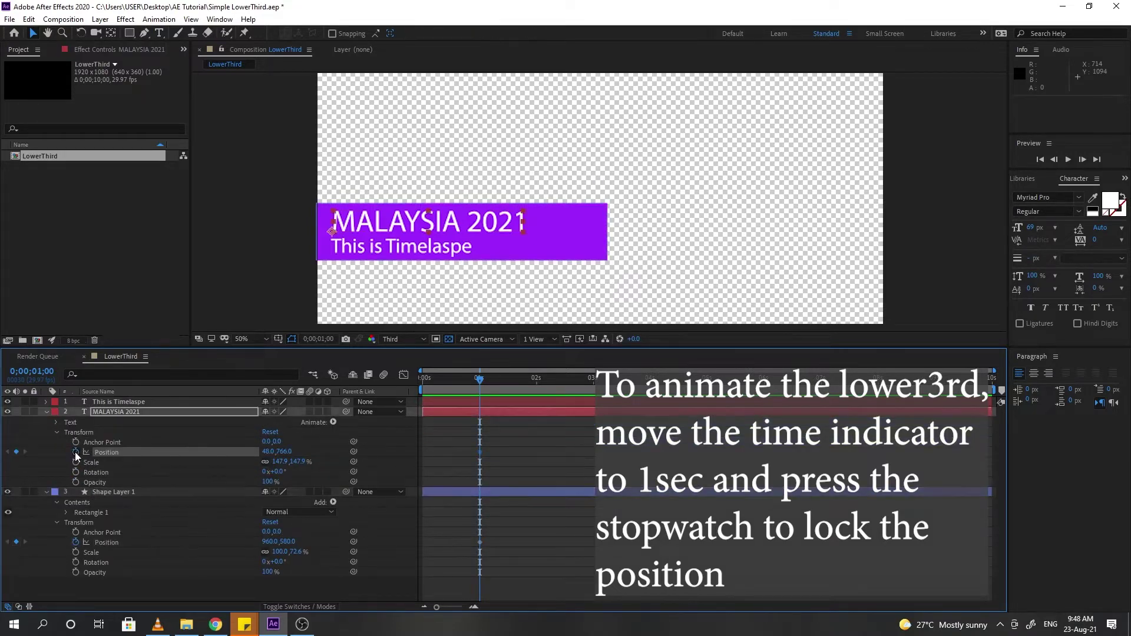
pyautogui.click(45, 402)
pyautogui.click(57, 421)
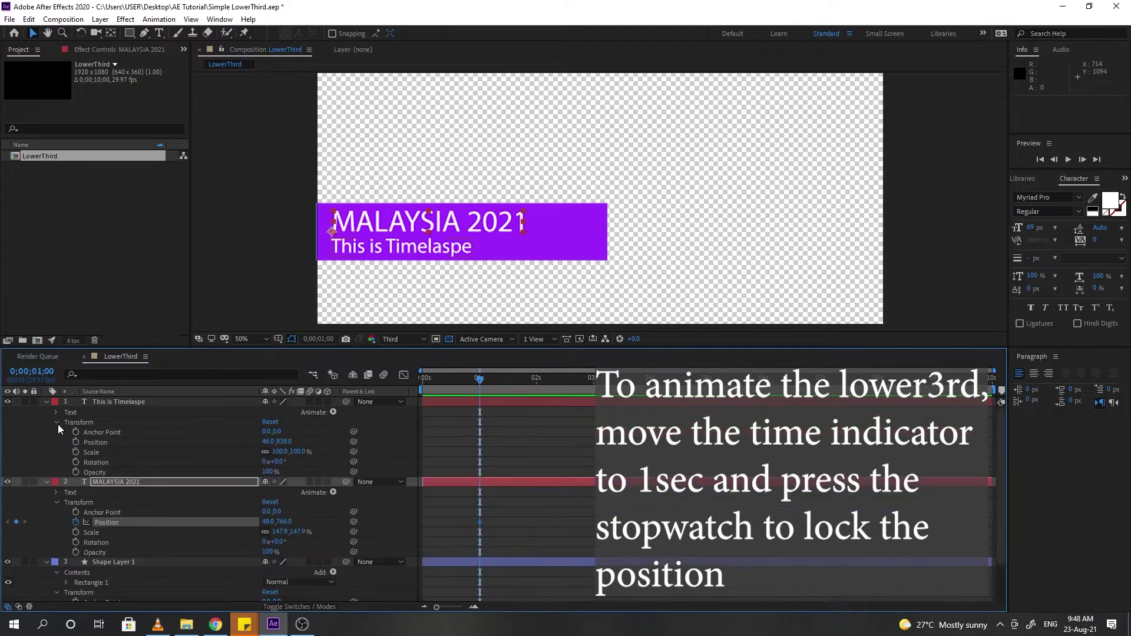
pyautogui.click(76, 442)
# - At 0 seconds, move the subtitle, title and purple bar off the frame's left side, to X about -538, -720 and -32
pyautogui.scroll(-2, 556, 303)
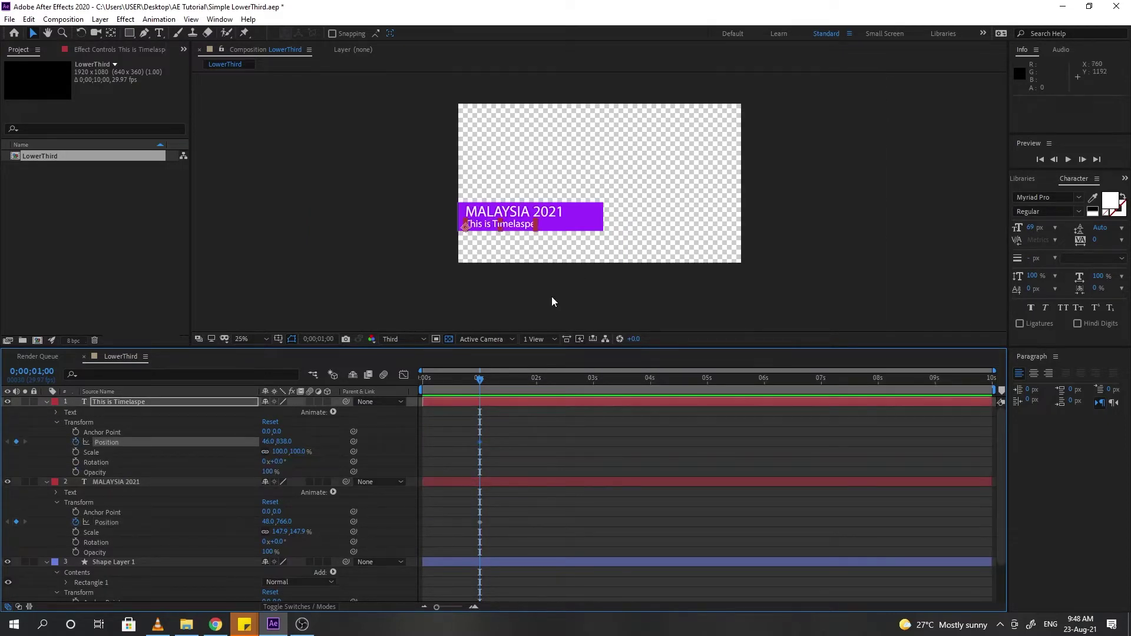
pyautogui.moveTo(479, 382); pyautogui.dragTo(410, 390)
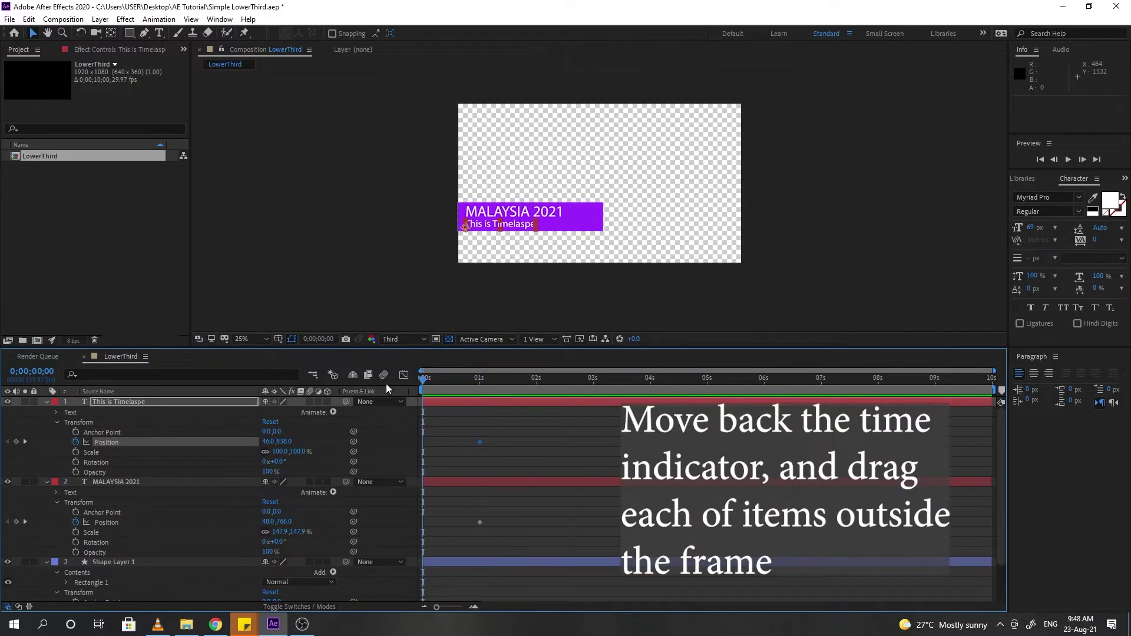
pyautogui.moveTo(484, 225); pyautogui.dragTo(398, 225)
pyautogui.moveTo(498, 219); pyautogui.dragTo(394, 225)
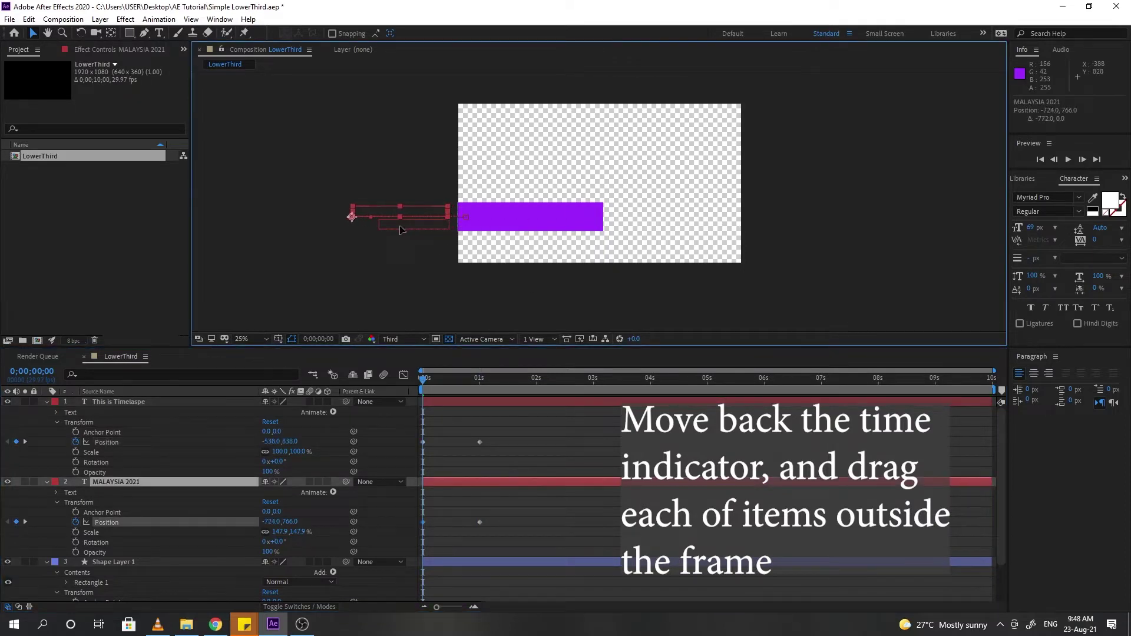
pyautogui.click(510, 213)
pyautogui.moveTo(559, 217); pyautogui.dragTo(413, 217)
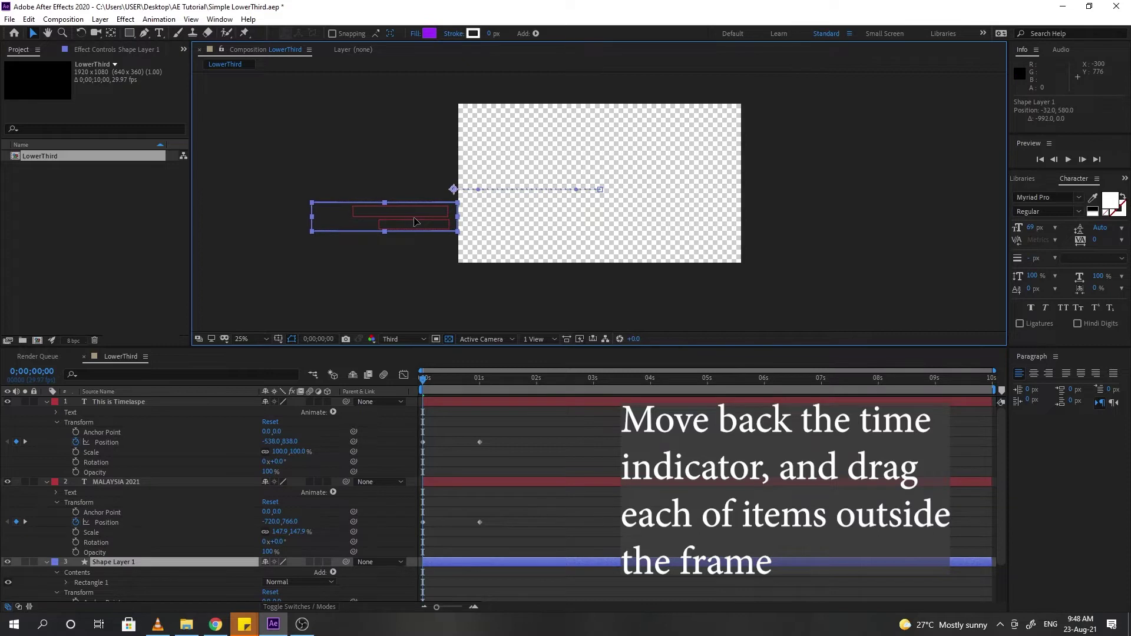
pyautogui.click(648, 301)
# - Preview how the bar and both texts slide in, and return to the start of the composition
pyautogui.press('space')
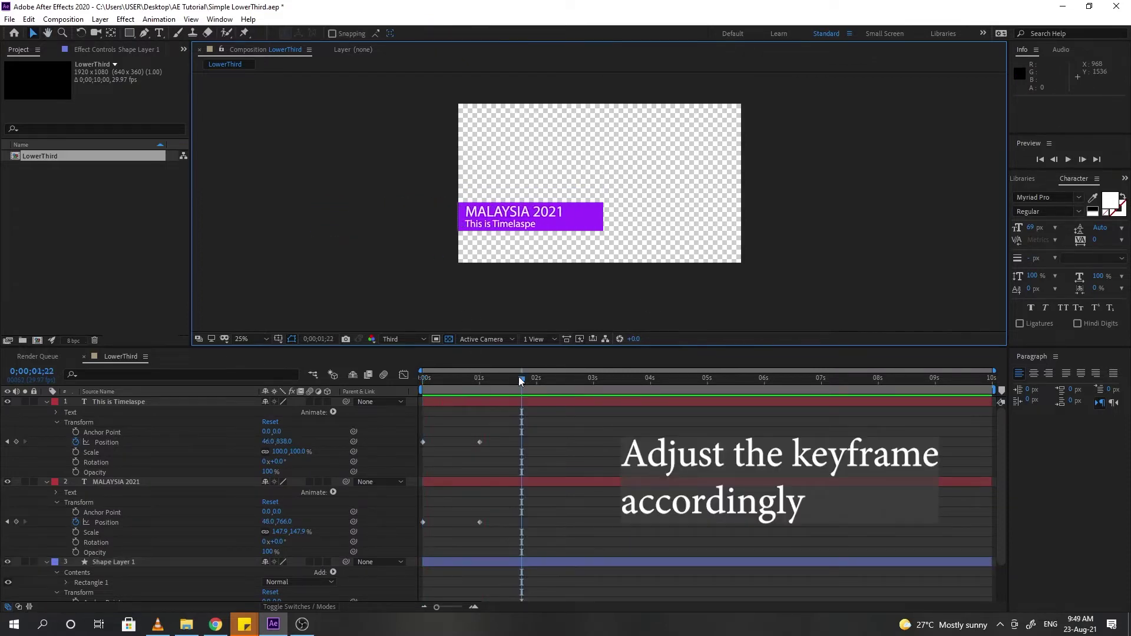
pyautogui.press('space')
pyautogui.press('space')
pyautogui.press('space')
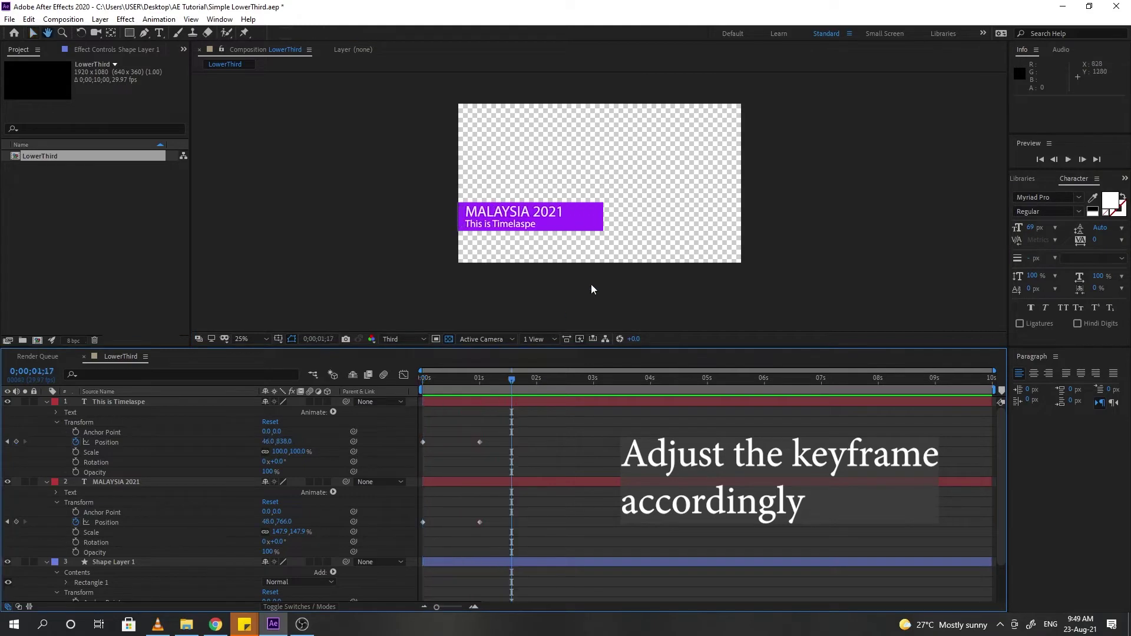
pyautogui.moveTo(597, 316); pyautogui.dragTo(585, 300)
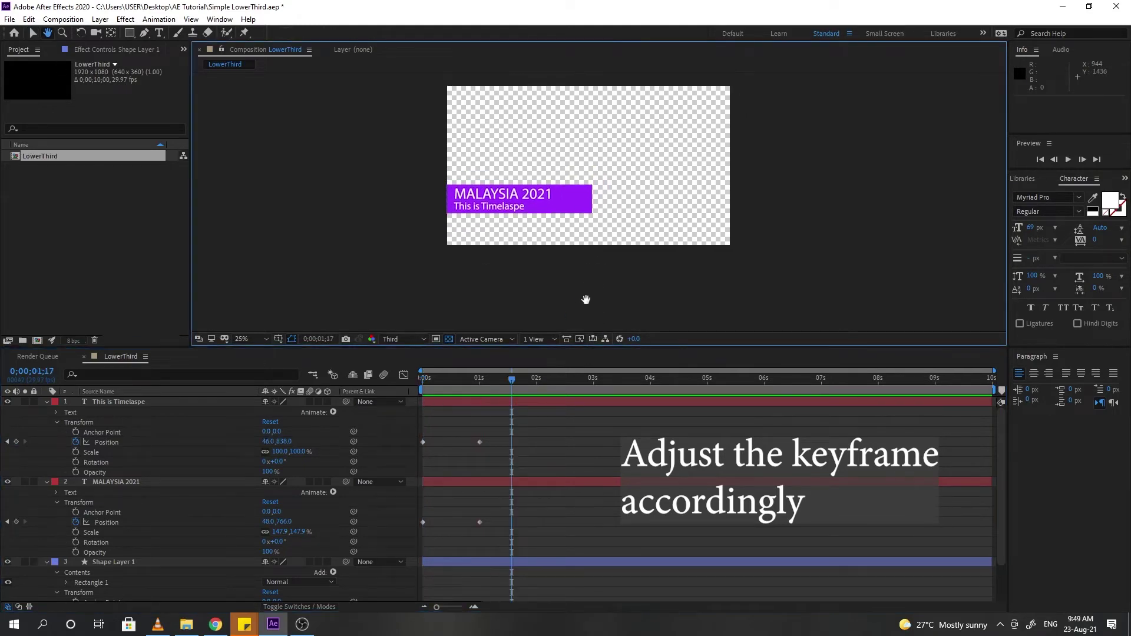
pyautogui.moveTo(512, 379); pyautogui.dragTo(387, 383)
# - Move the purple bar's second Position keyframe earlier, to 0;00;00;17
pyautogui.scroll(-1, 535, 468)
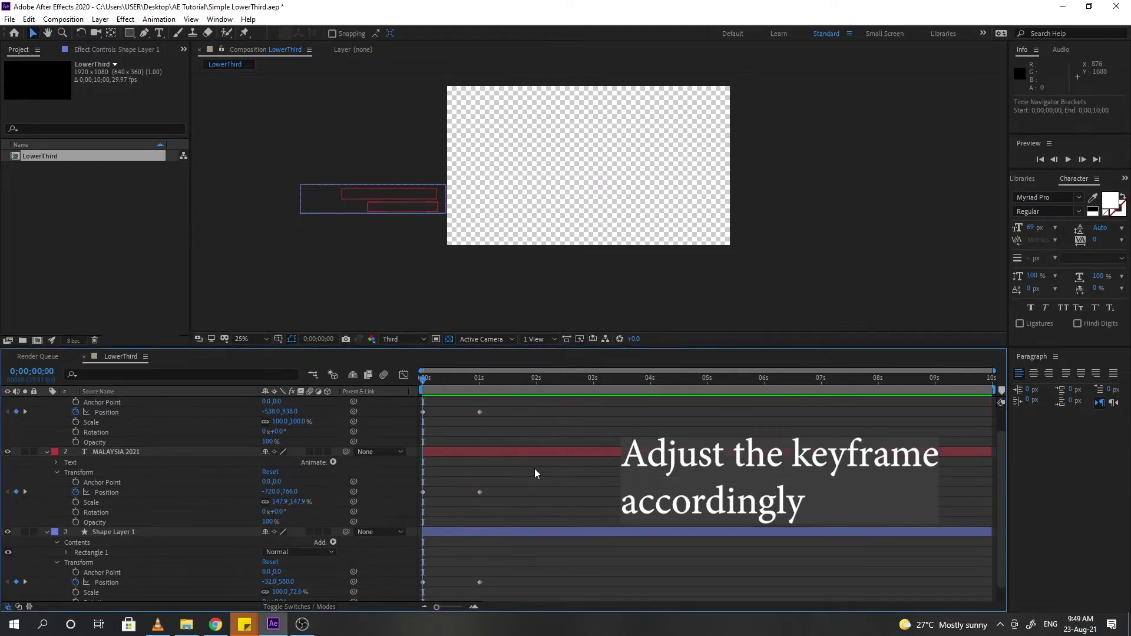
pyautogui.click(568, 378)
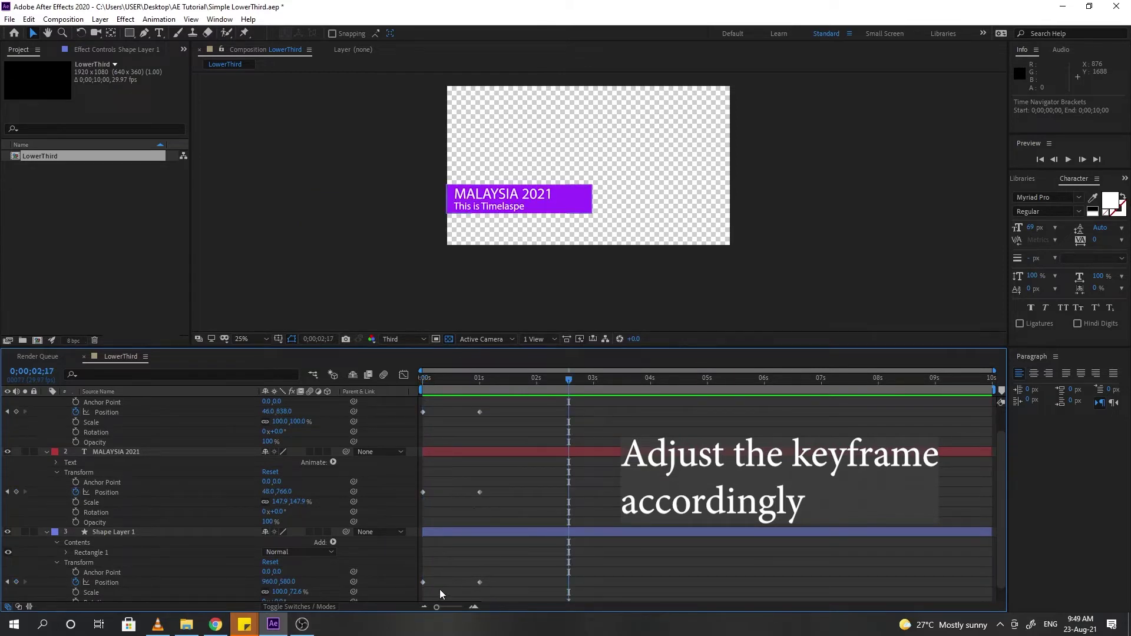
pyautogui.moveTo(479, 582); pyautogui.dragTo(454, 580)
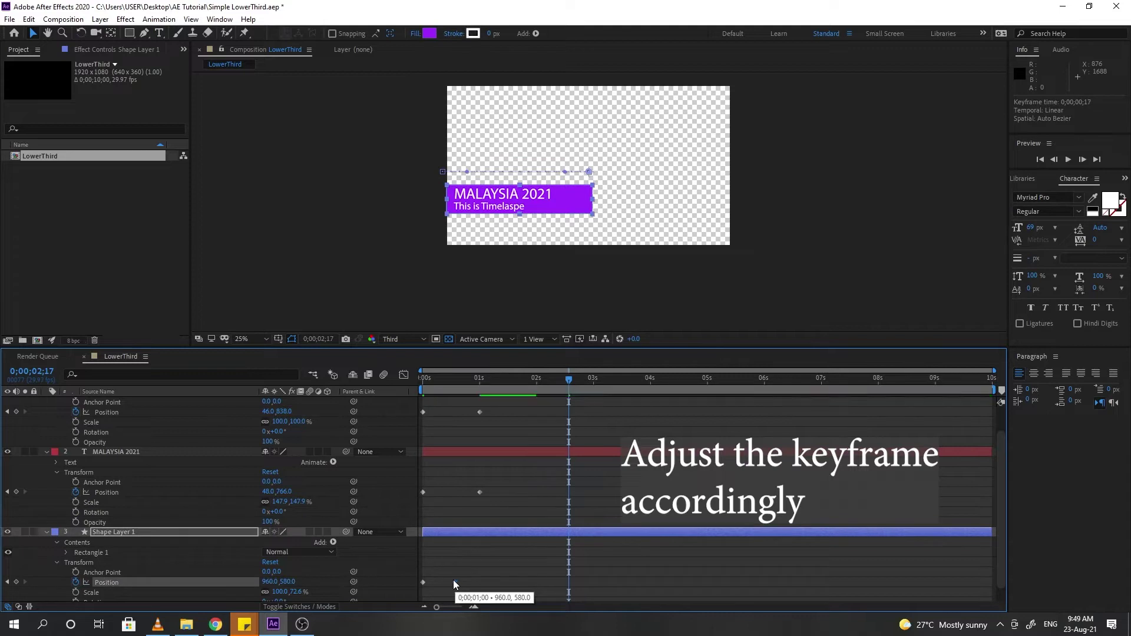
# - Move the first Position keyframes of the title and subtitle layers to 0;00;00;16
pyautogui.moveTo(423, 493); pyautogui.dragTo(451, 498)
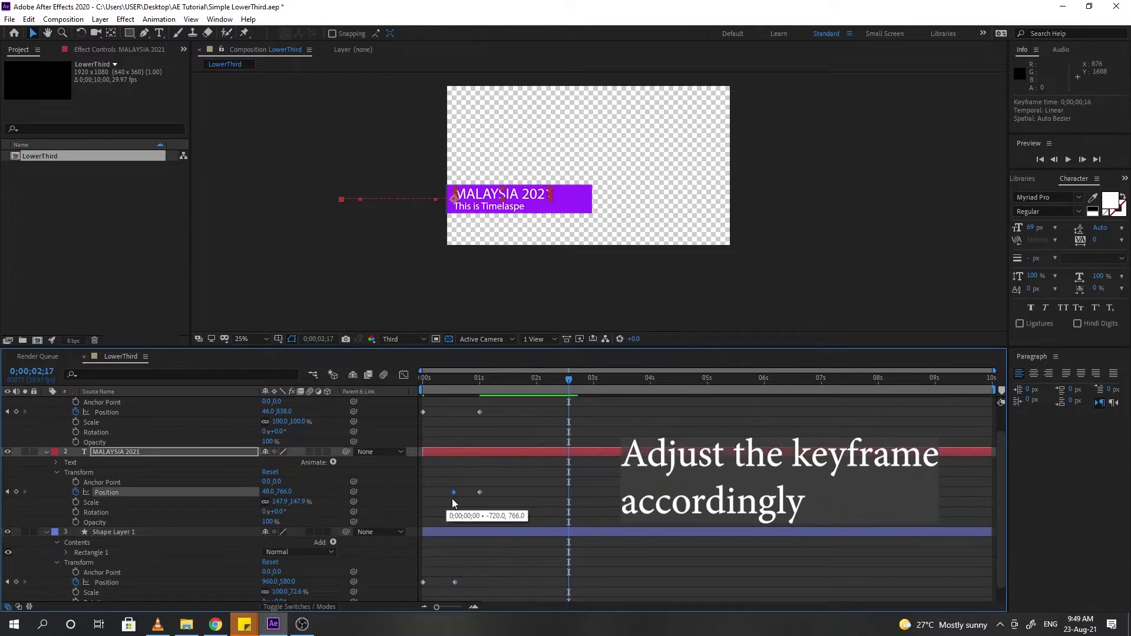
pyautogui.moveTo(423, 412); pyautogui.dragTo(454, 429)
# - Preview the bar and delayed text animation from the start of the composition
pyautogui.press('Home')
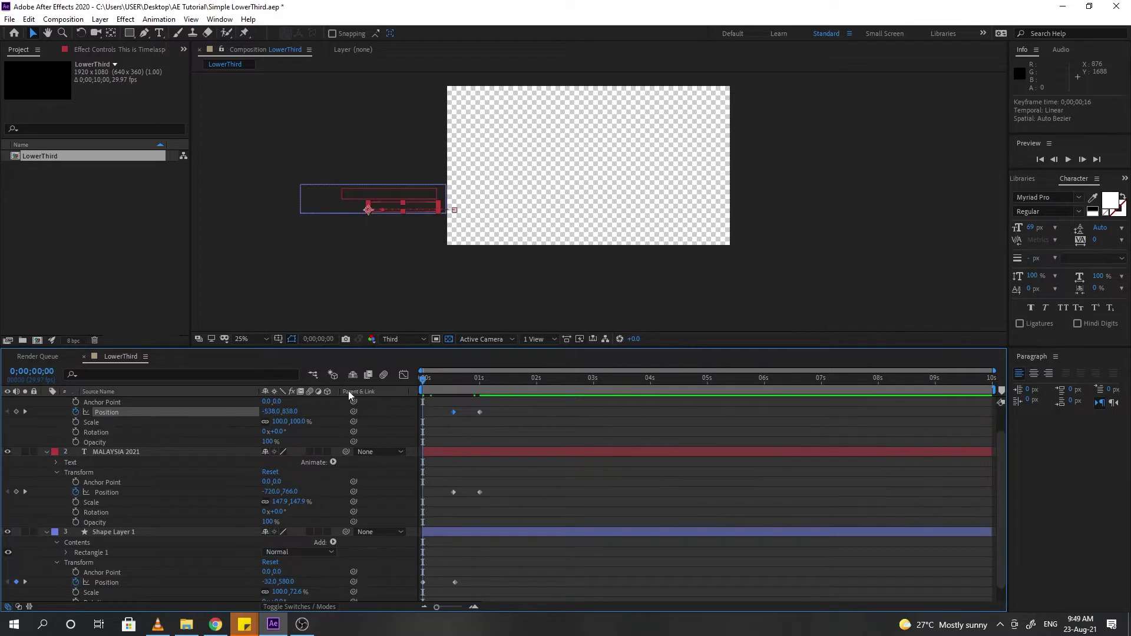
pyautogui.click(387, 282)
pyautogui.press('space')
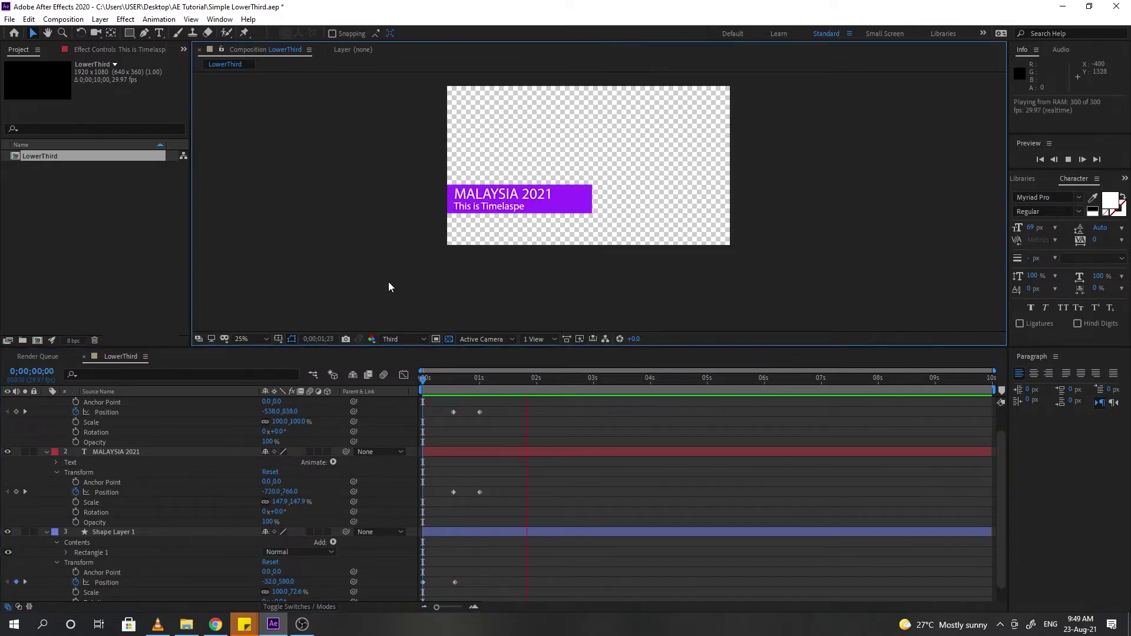
pyautogui.press('space')
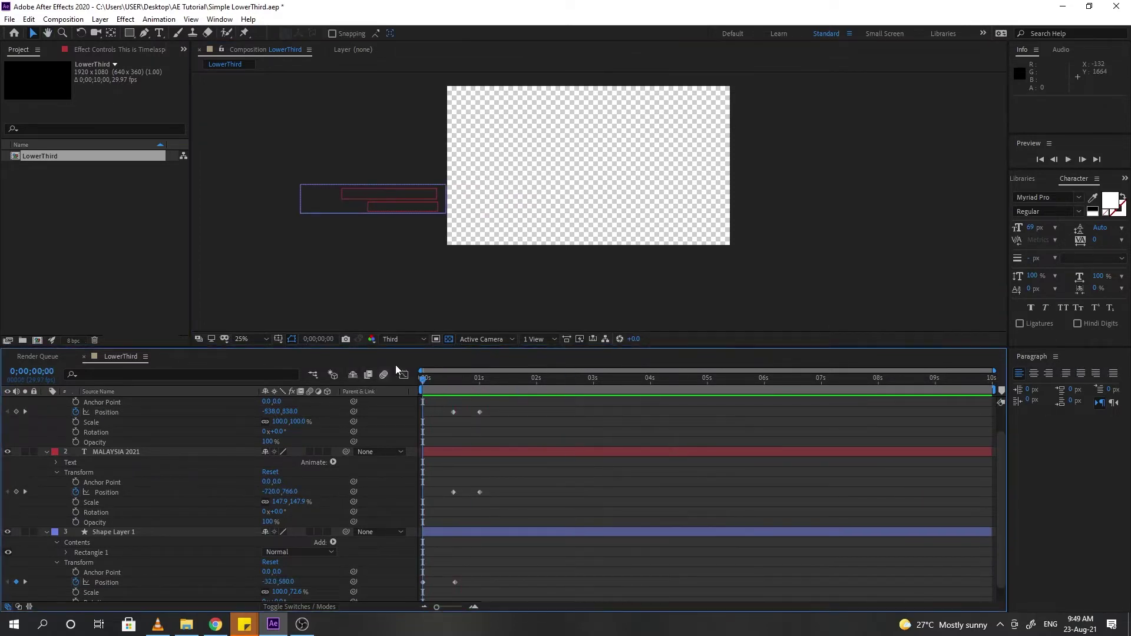
pyautogui.click(442, 310)
pyautogui.press('space')
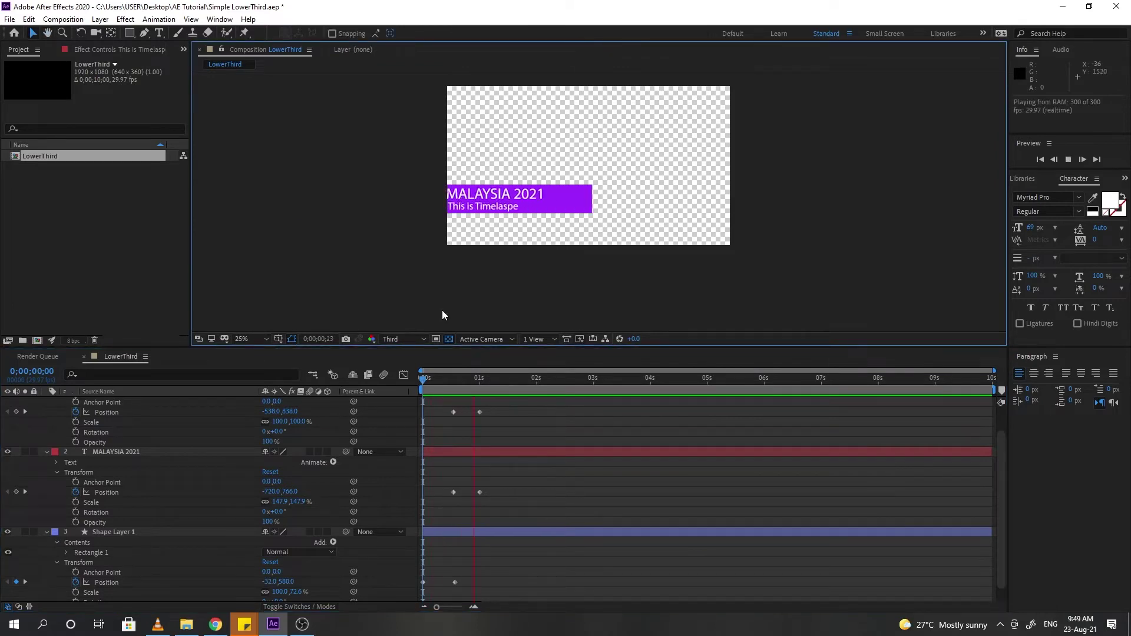
pyautogui.press('space')
# - Move the subtitle's Position keyframes to about 1.2 and 1.9 seconds and the title's second one to about 1.1 seconds
pyautogui.moveTo(486, 412); pyautogui.dragTo(514, 412)
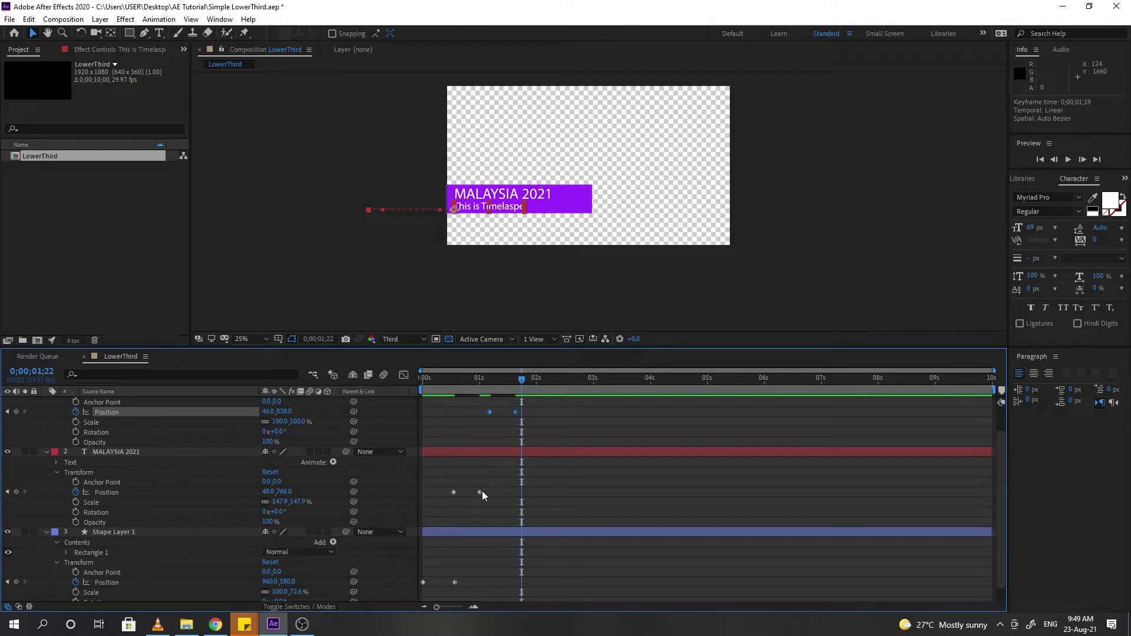
pyautogui.click(483, 492)
pyautogui.moveTo(486, 492); pyautogui.dragTo(490, 491)
pyautogui.moveTo(518, 412); pyautogui.dragTo(533, 412)
# - Play back the composition to check the staggered timing of the bar, title and subtitle
pyautogui.press('space')
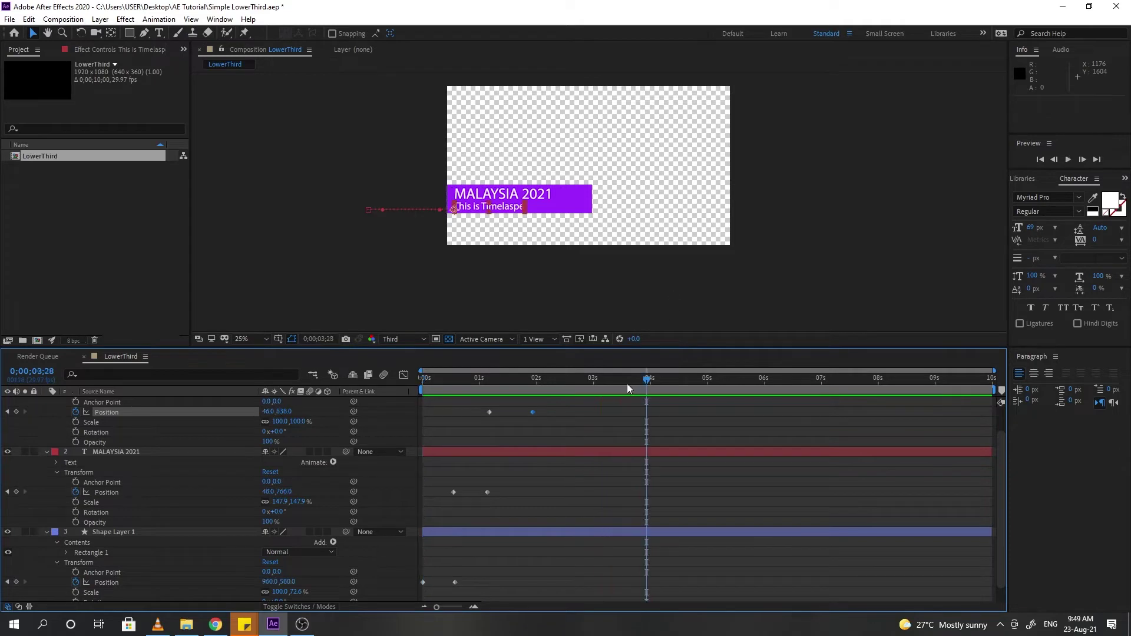
pyautogui.press('space')
pyautogui.press('space')
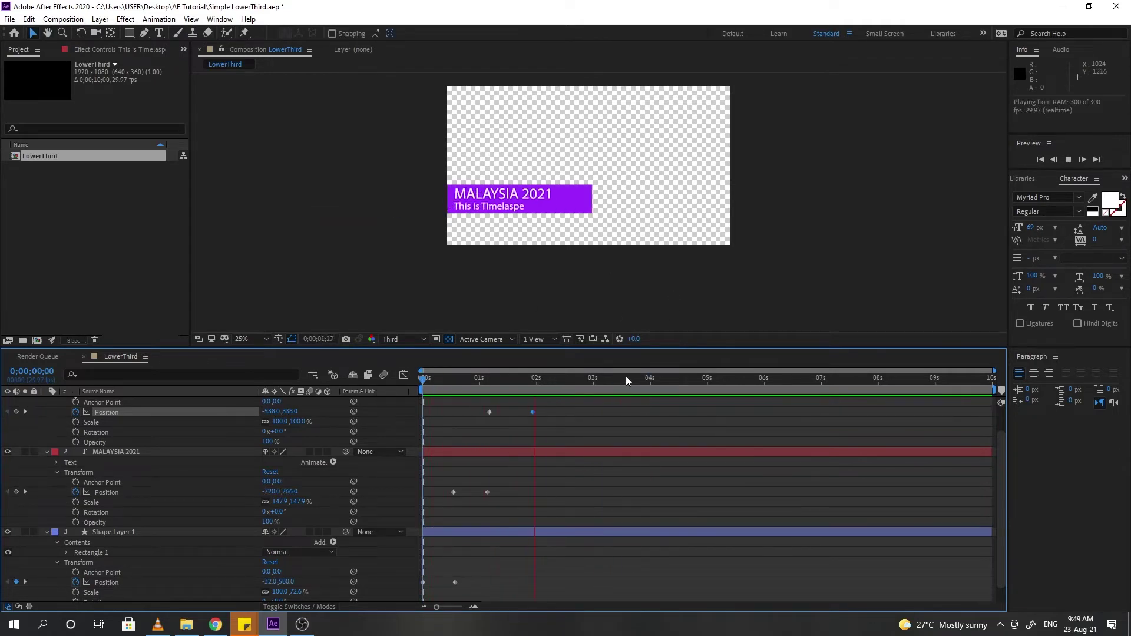
pyautogui.press('space')
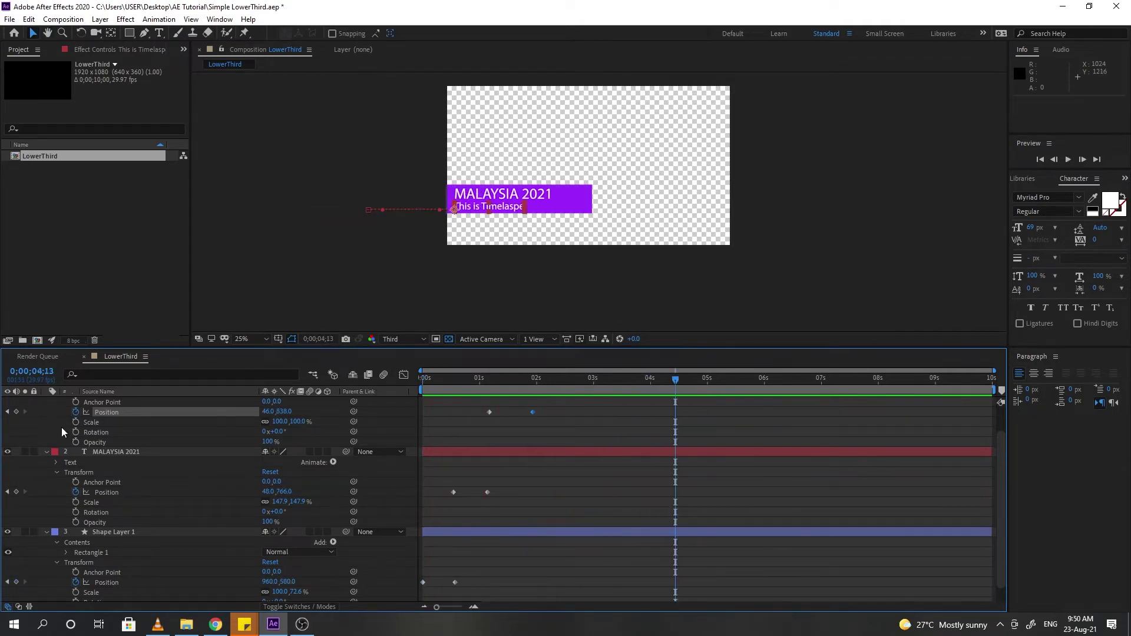
# - Collapse the properties of the subtitle, title and shape layers and deselect everything
pyautogui.scroll(1, 43, 433)
pyautogui.click(47, 402)
pyautogui.click(46, 411)
pyautogui.click(46, 422)
pyautogui.click(151, 462)
pyautogui.scroll(2, 810, 265)
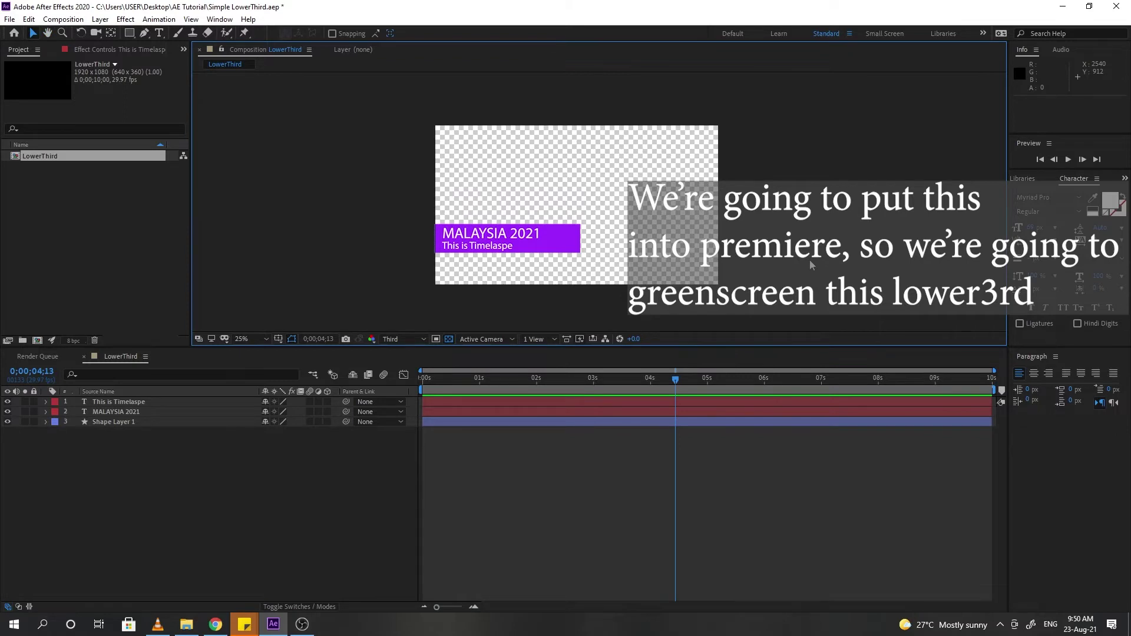
# - Create a green solid layer and place it beneath all other layers as a green-screen background
pyautogui.rightClick(366, 462)
pyautogui.moveTo(396, 471)
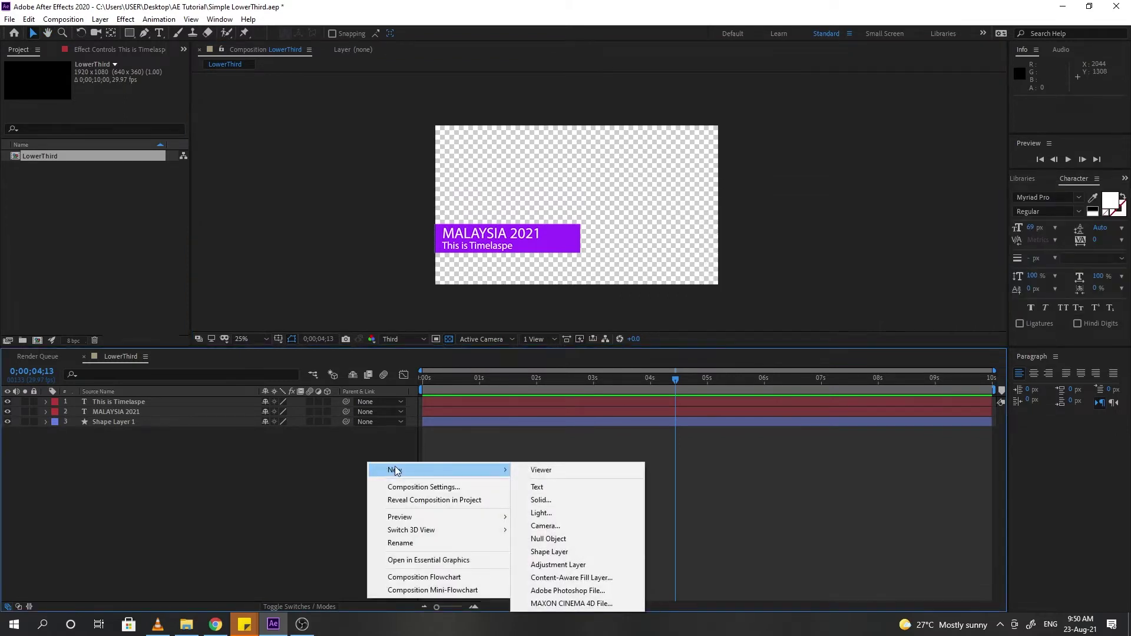
pyautogui.click(624, 501)
pyautogui.click(607, 416)
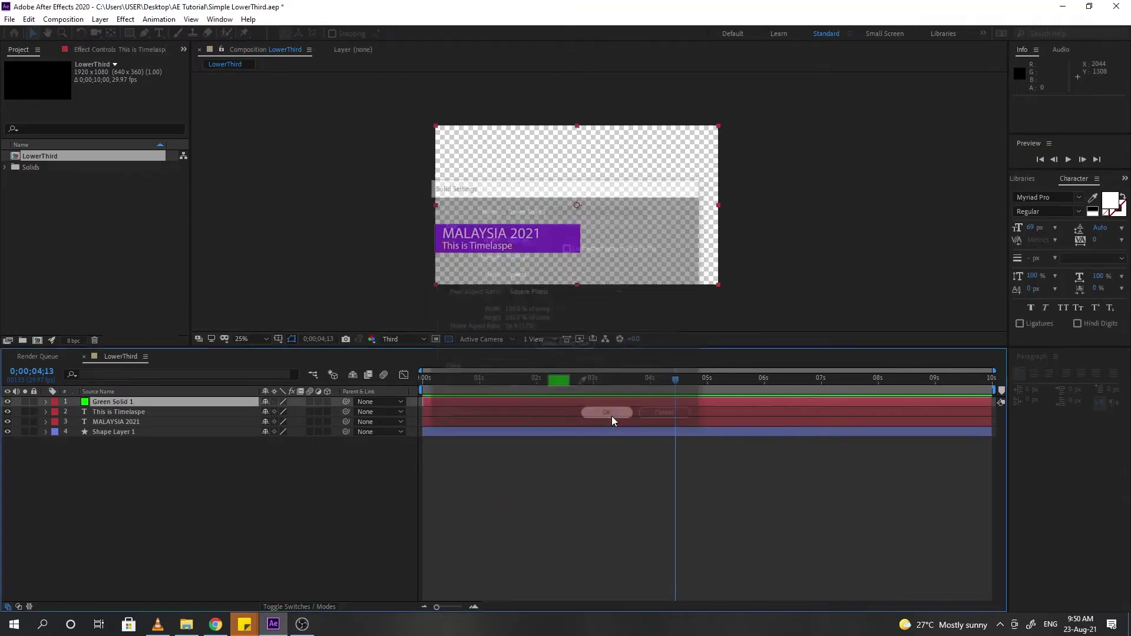
pyautogui.moveTo(191, 404); pyautogui.dragTo(183, 450)
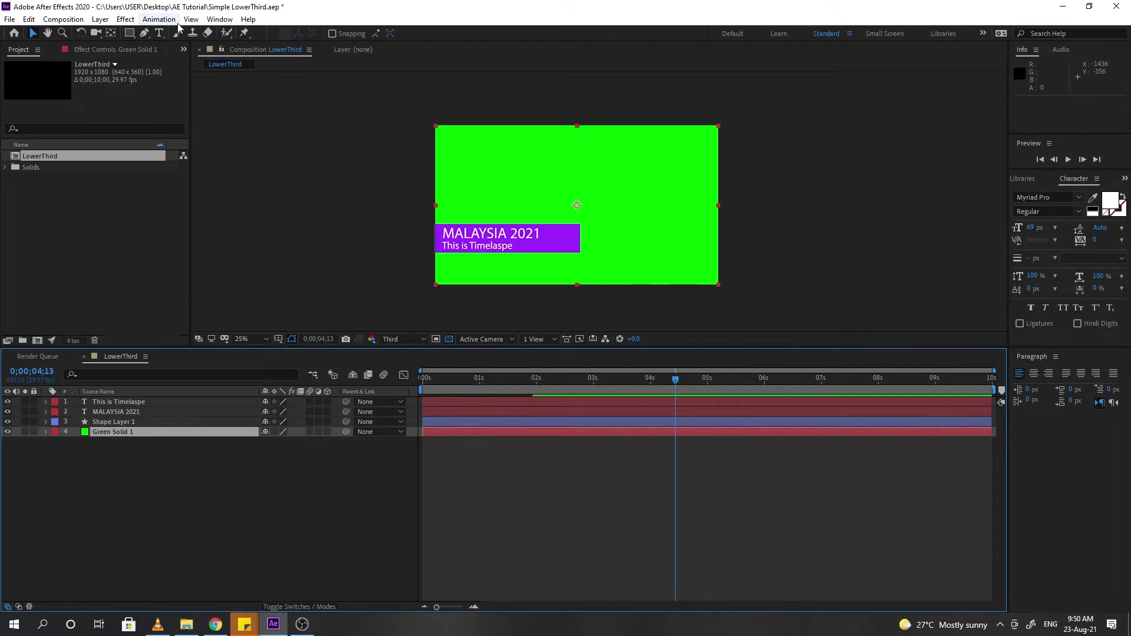
# - Add the LowerThird composition to the render queue and render it
pyautogui.click(65, 19)
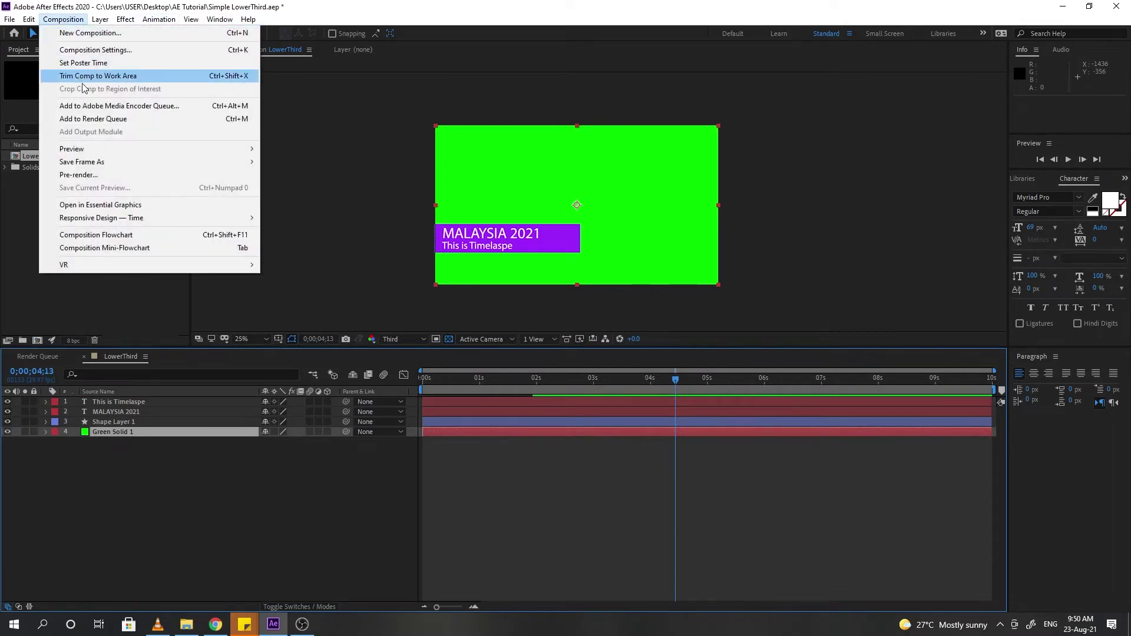
pyautogui.click(86, 120)
pyautogui.click(975, 389)
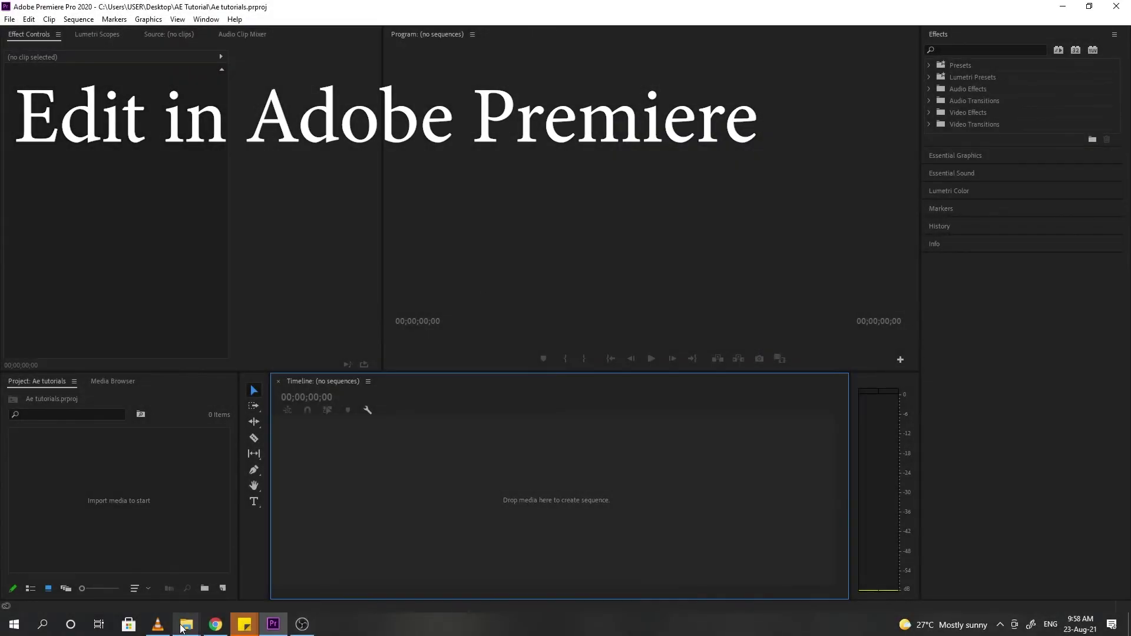
# - Import the Kuala Lumpur Pulse timelapse_1080p.mp4 video from AE Tutorial's RAW folder into the Premiere Pro project
pyautogui.moveTo(185, 626)
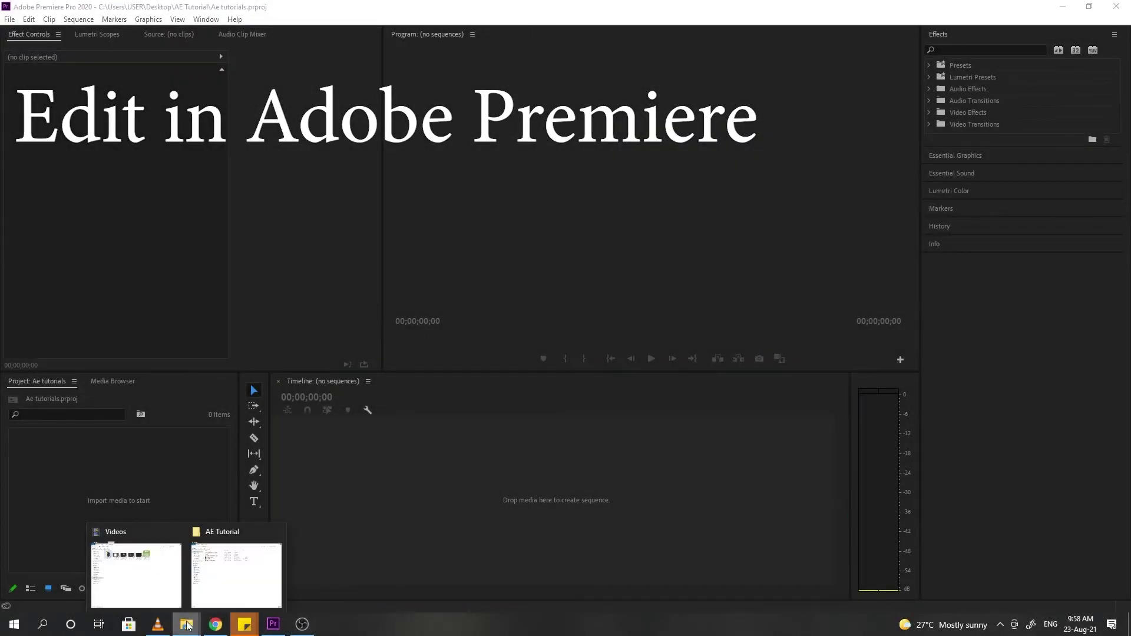
pyautogui.click(221, 596)
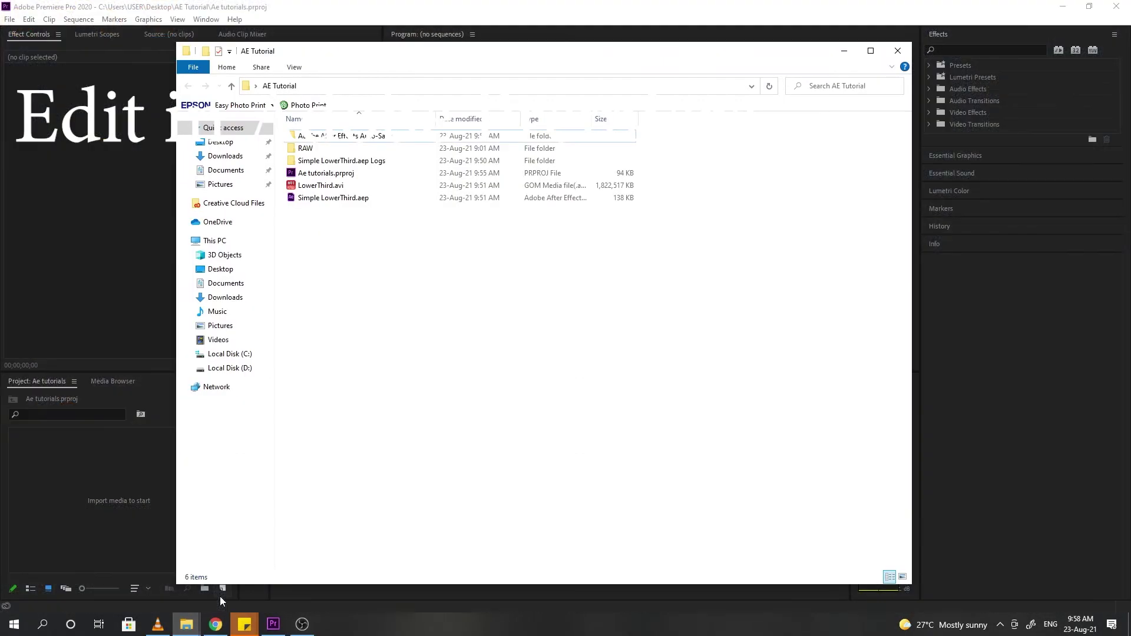
pyautogui.doubleClick(366, 151)
pyautogui.moveTo(315, 154); pyautogui.dragTo(79, 473)
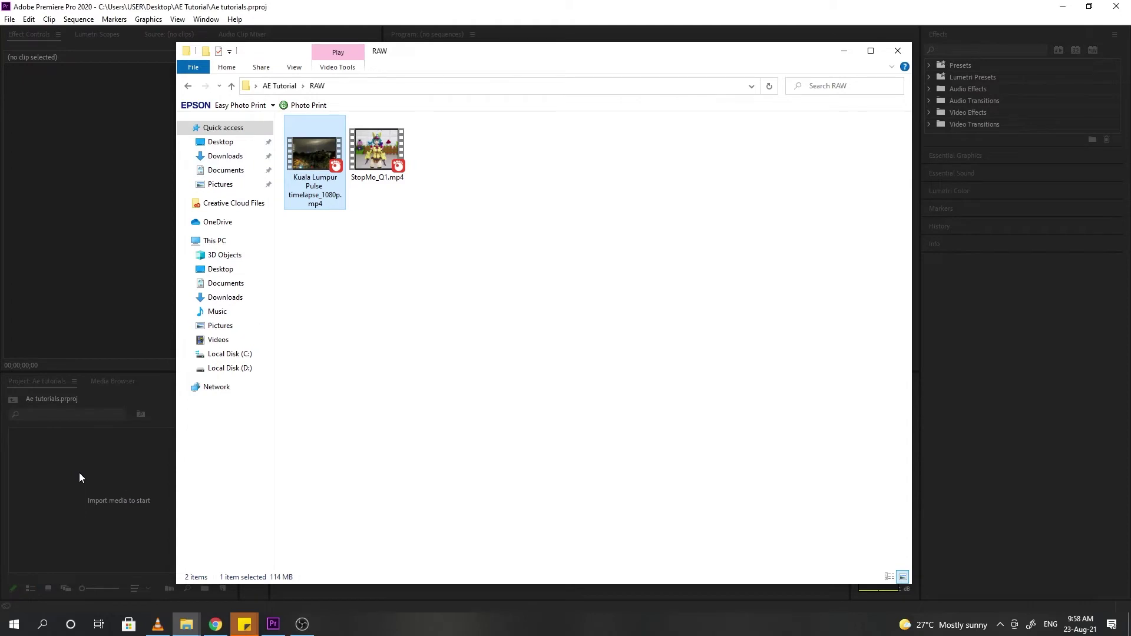
# - Import the rendered LowerThird.avi from the AE Tutorial folder into the project
pyautogui.click(189, 86)
pyautogui.click(316, 186)
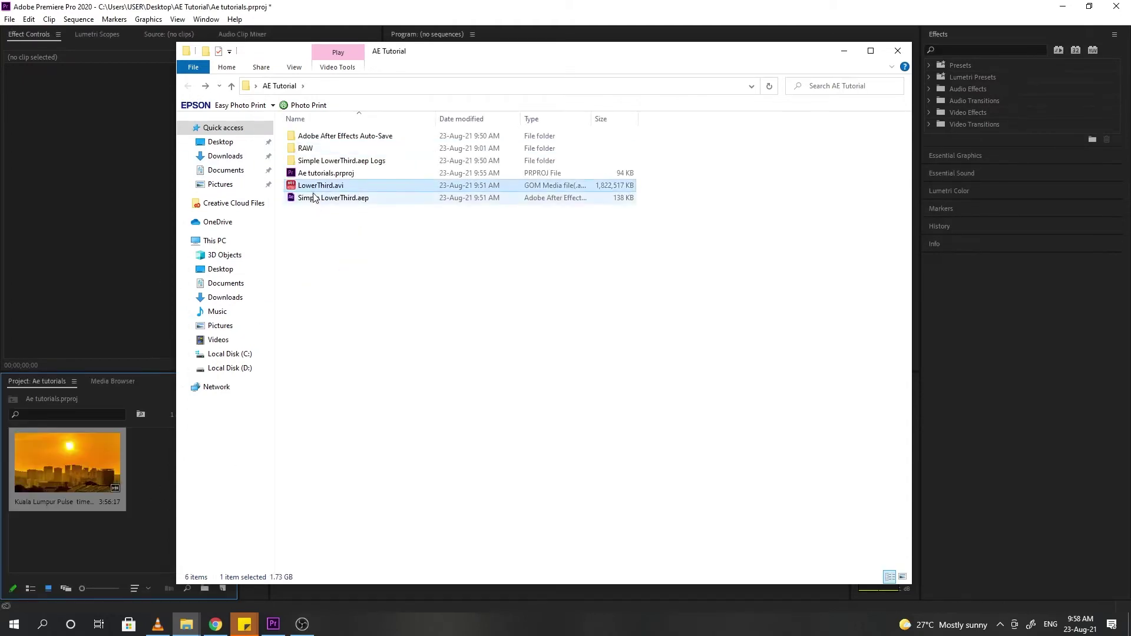
pyautogui.moveTo(315, 186); pyautogui.dragTo(151, 486)
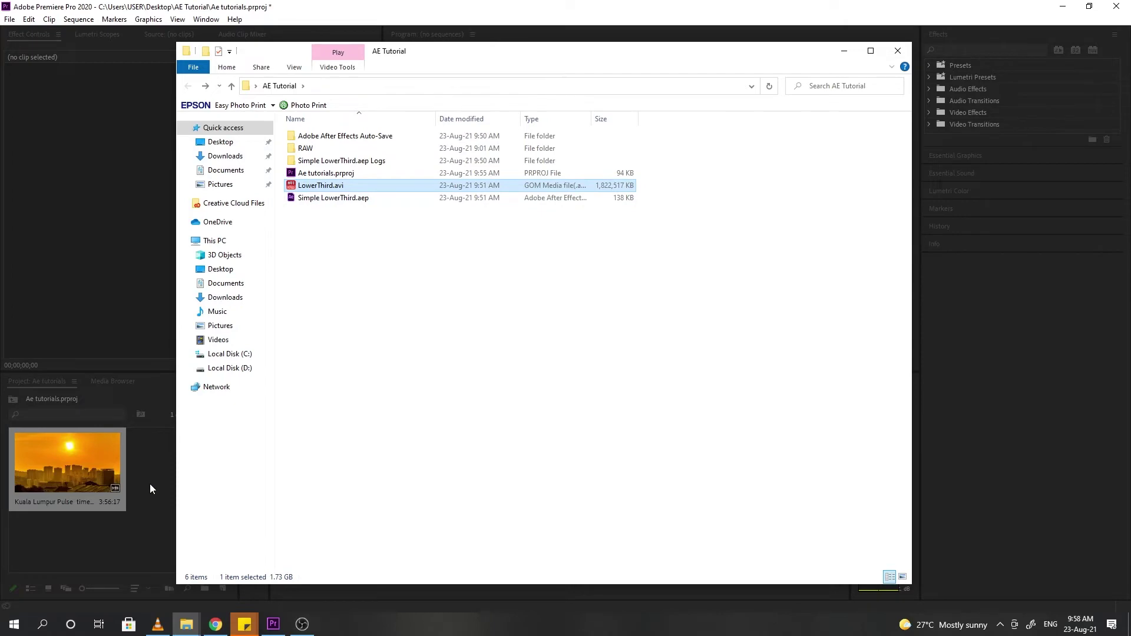
# - Create a new AVCHD 1080p30 sequence named Compile Scene
pyautogui.click(10, 19)
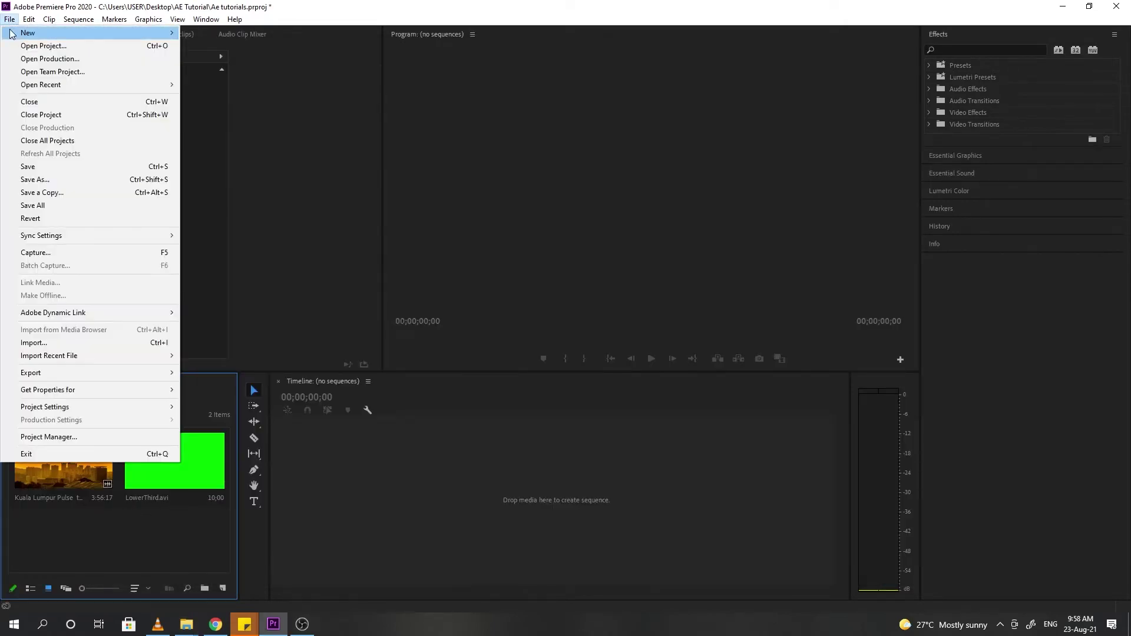
pyautogui.moveTo(12, 34)
pyautogui.click(258, 72)
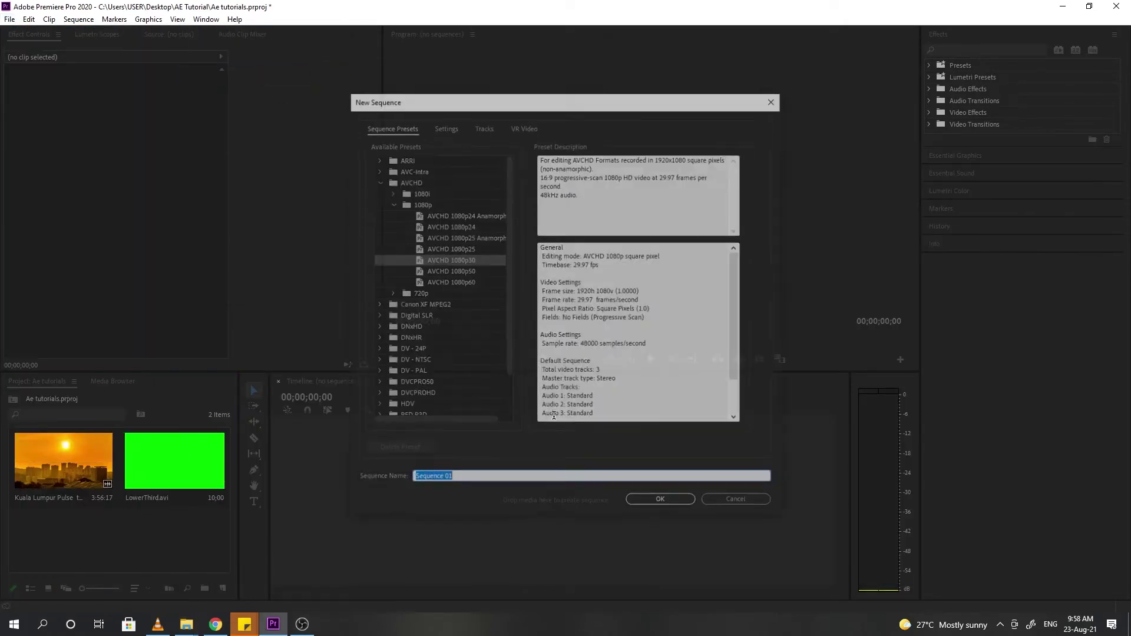
pyautogui.write('Compile Scene')
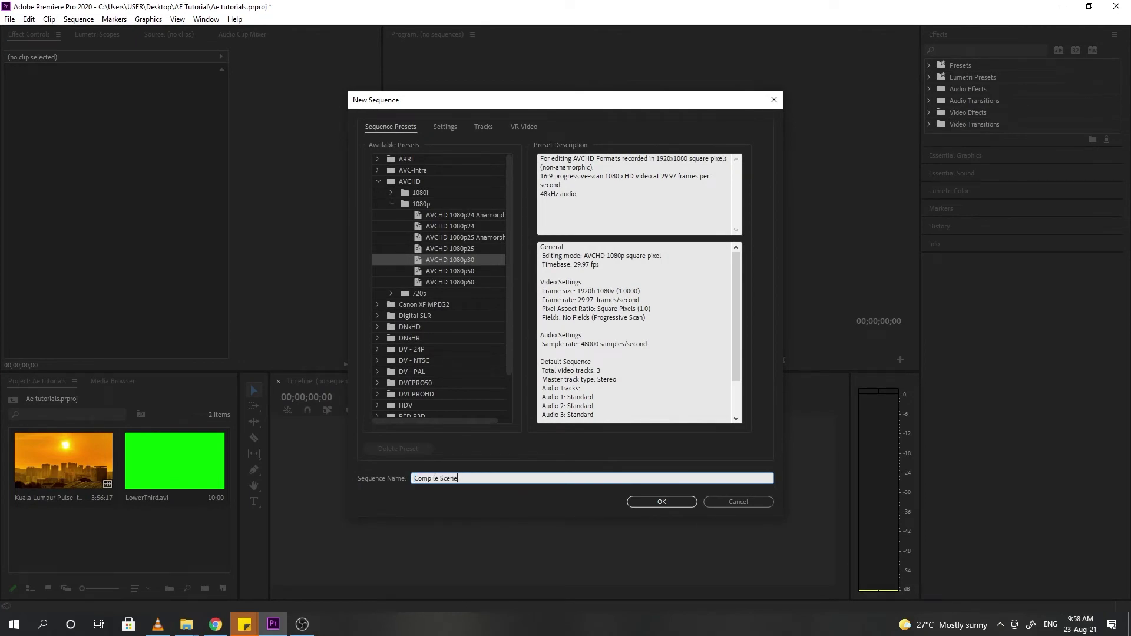
pyautogui.press('Return')
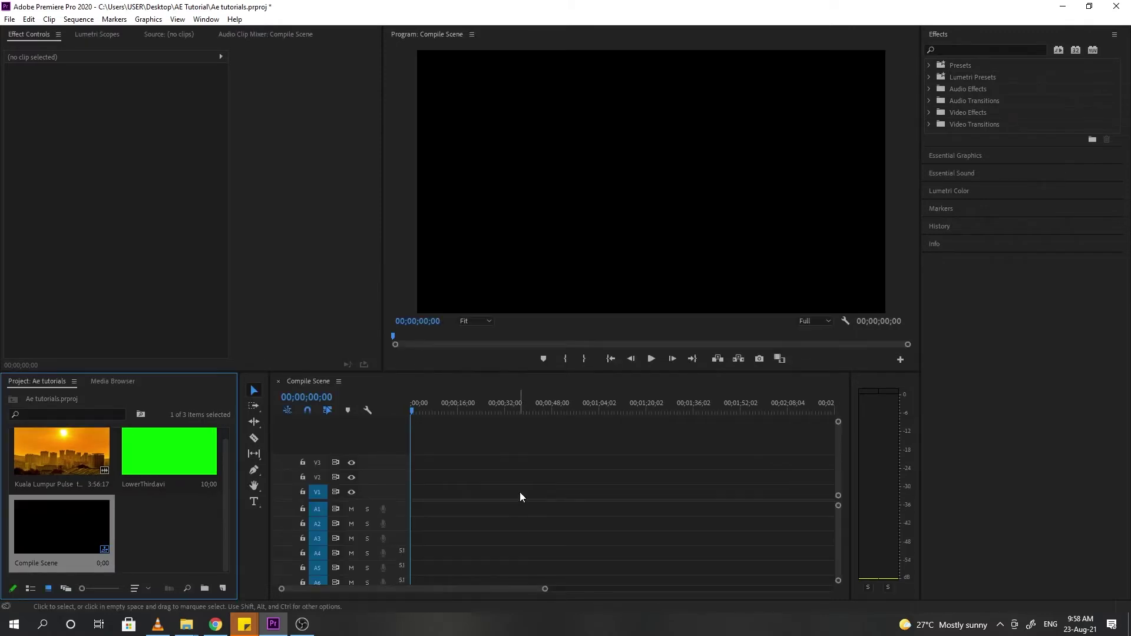
# - Place the Kuala Lumpur timelapse clip at the start of the sequence on video track V1
pyautogui.click(79, 472)
pyautogui.moveTo(63, 455); pyautogui.dragTo(16, 457)
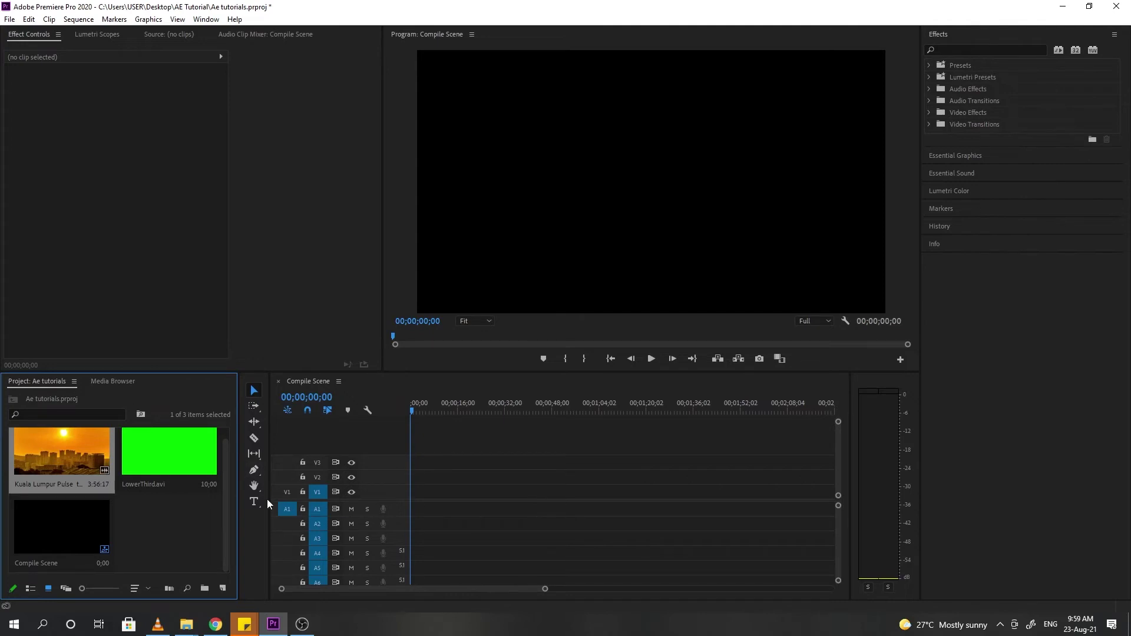
pyautogui.click(287, 491)
pyautogui.moveTo(73, 450); pyautogui.dragTo(413, 506)
pyautogui.click(592, 334)
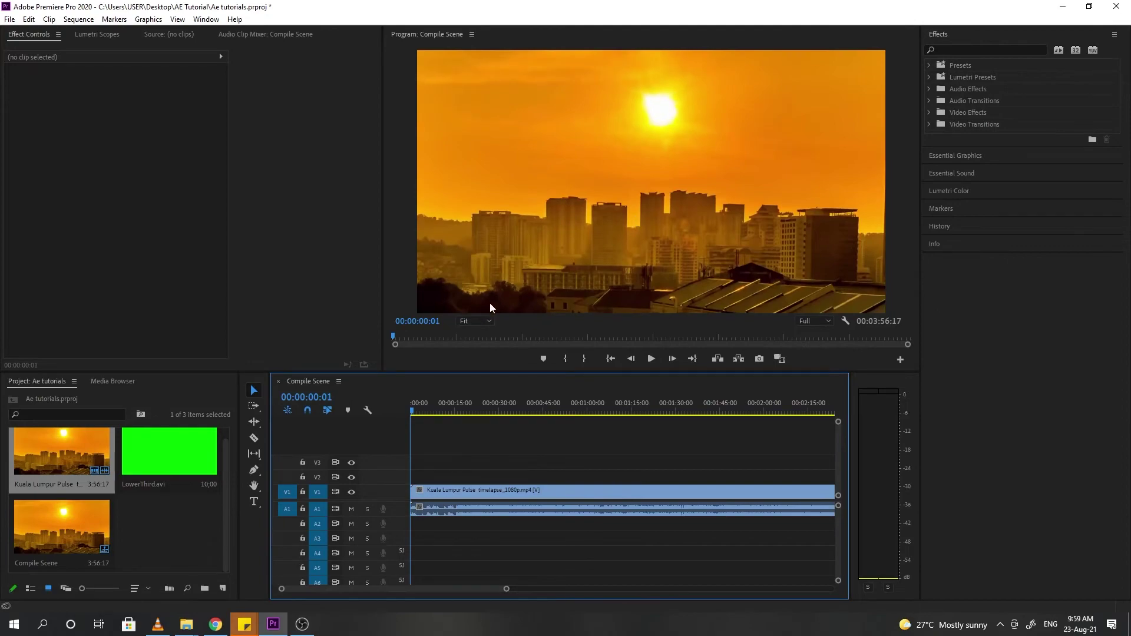
# - Place LowerThird.avi on track V2 above the timelapse at 00:00:01:10 and play it back
pyautogui.moveTo(420, 415)
pyautogui.mouseDown()
pyautogui.moveTo(648, 423)
pyautogui.moveTo(416, 425)
pyautogui.mouseUp()
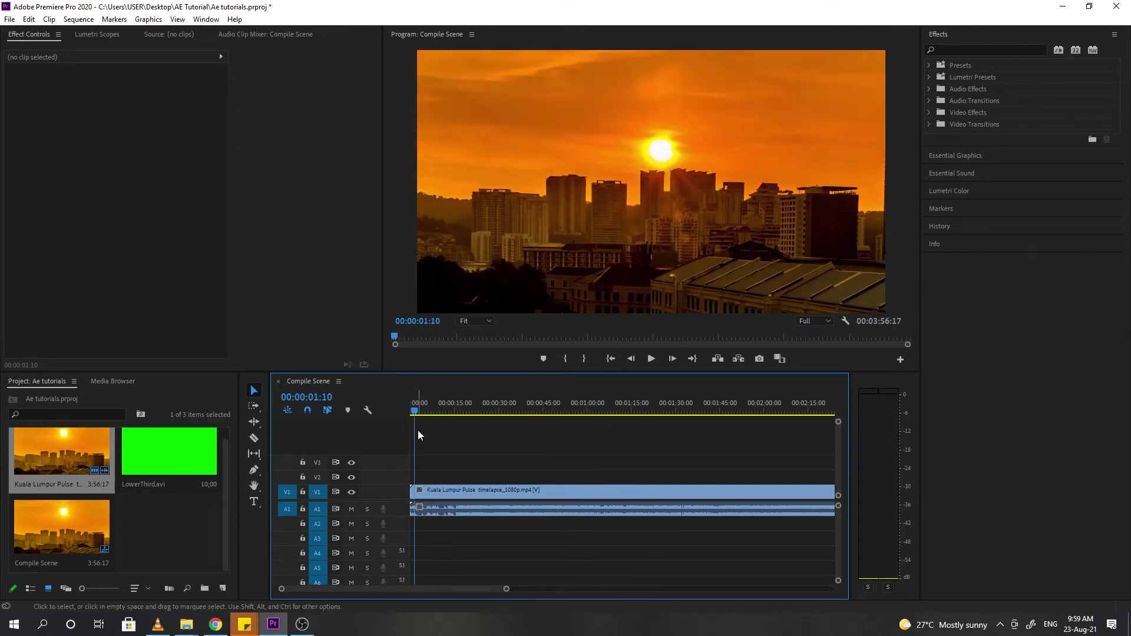
pyautogui.moveTo(207, 481); pyautogui.dragTo(429, 487)
pyautogui.press('space')
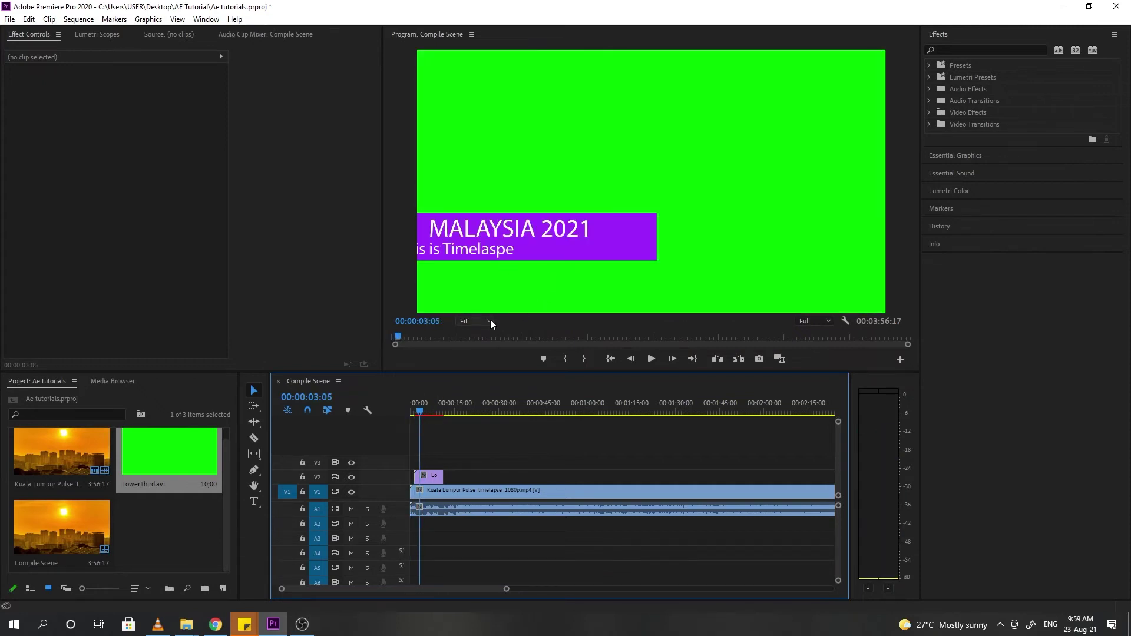
# - Set the program preview's zoom level to 25%
pyautogui.click(488, 322)
pyautogui.click(475, 374)
pyautogui.click(475, 321)
pyautogui.click(477, 374)
pyautogui.click(481, 323)
pyautogui.click(481, 360)
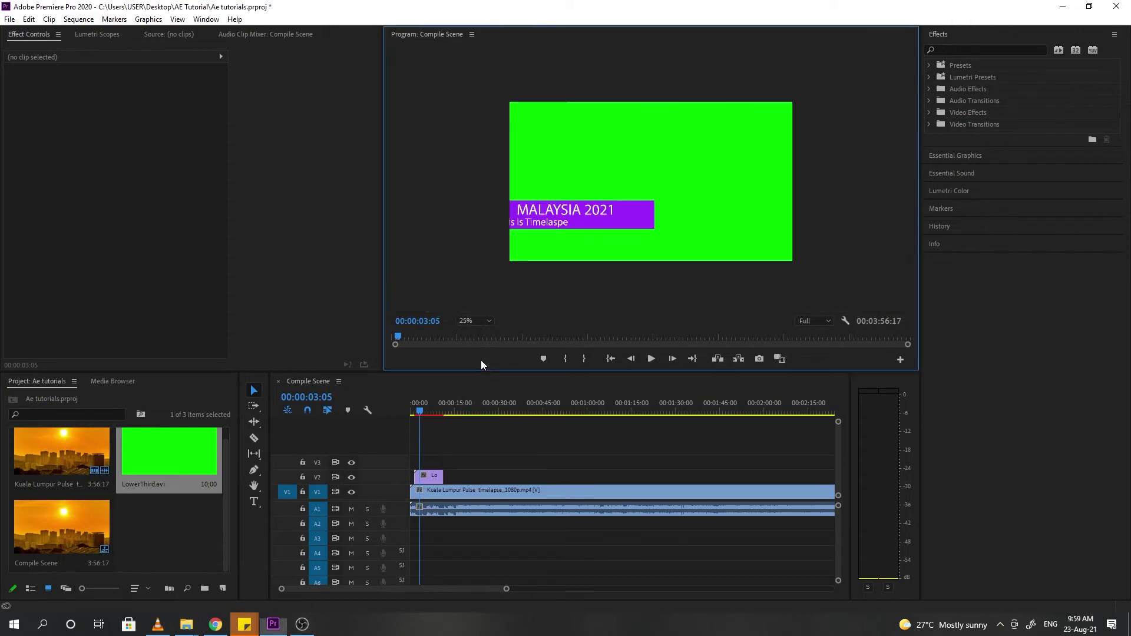
# - Apply the Ultra Key effect to the LowerThird.avi clip and sample its green background as the Key Color
pyautogui.moveTo(423, 414); pyautogui.dragTo(421, 416)
pyautogui.click(998, 48)
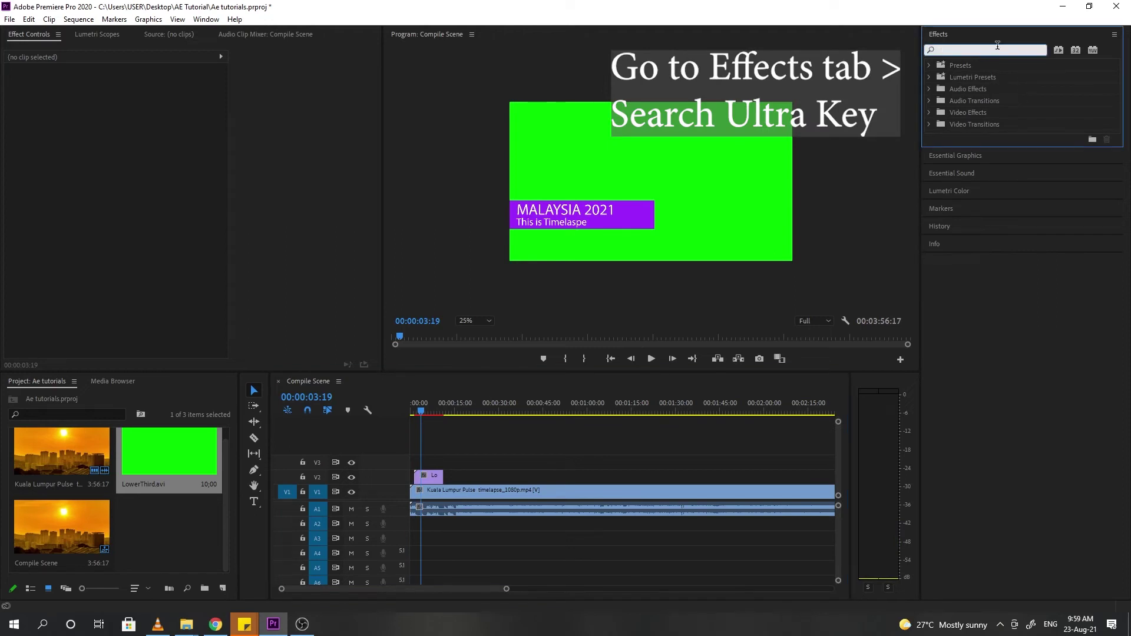
pyautogui.write('key')
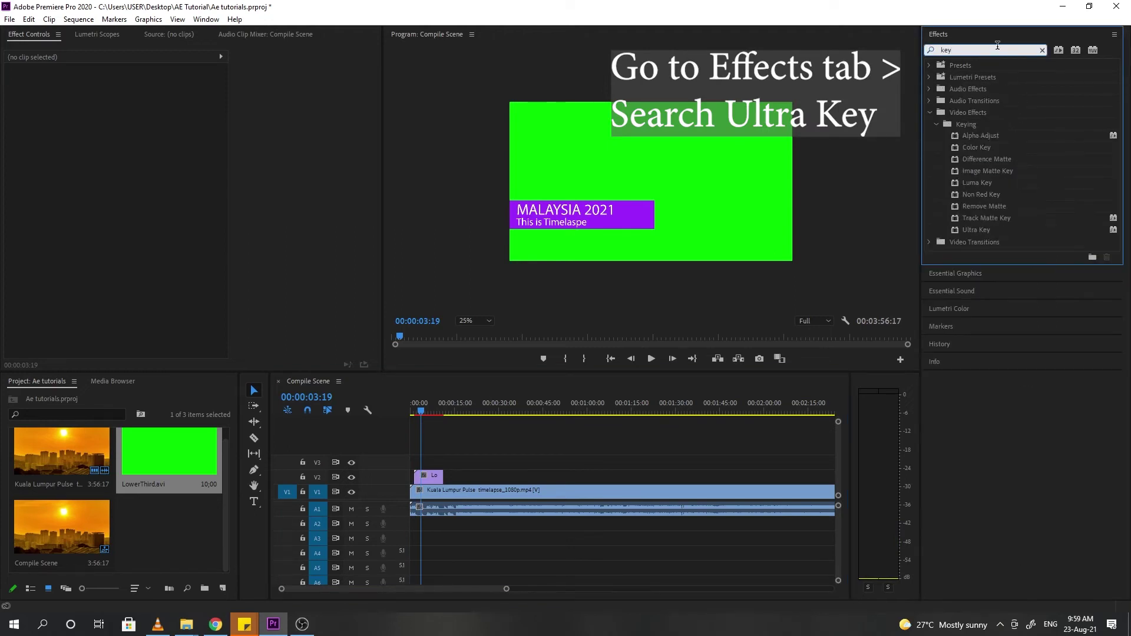
pyautogui.moveTo(966, 229); pyautogui.dragTo(513, 439)
pyautogui.moveTo(431, 477); pyautogui.dragTo(431, 477)
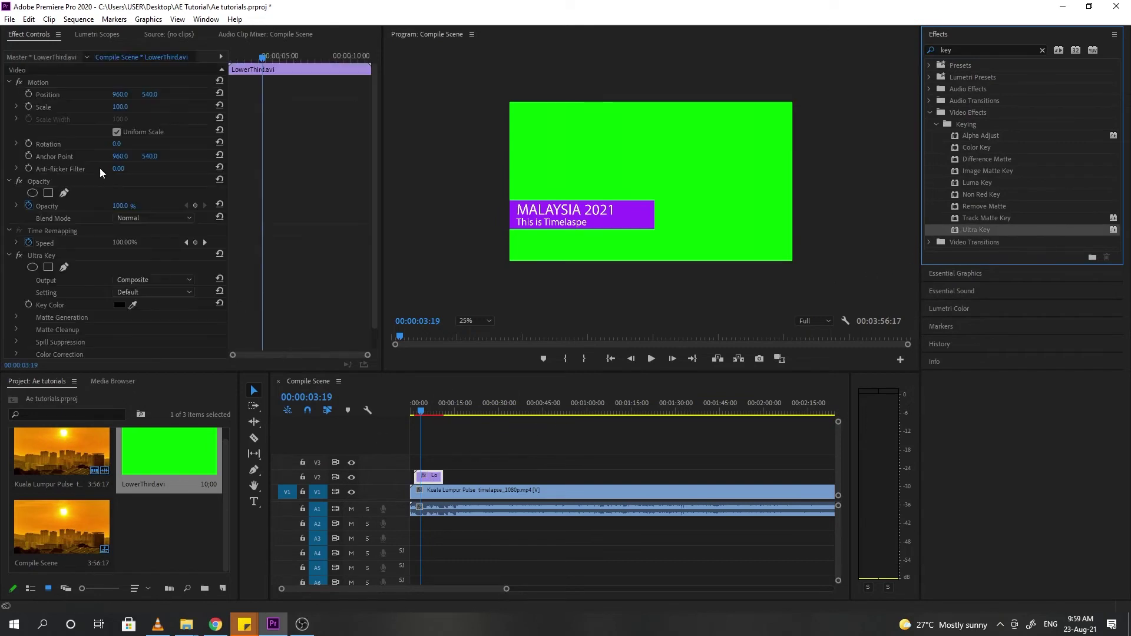
pyautogui.click(133, 305)
pyautogui.click(736, 137)
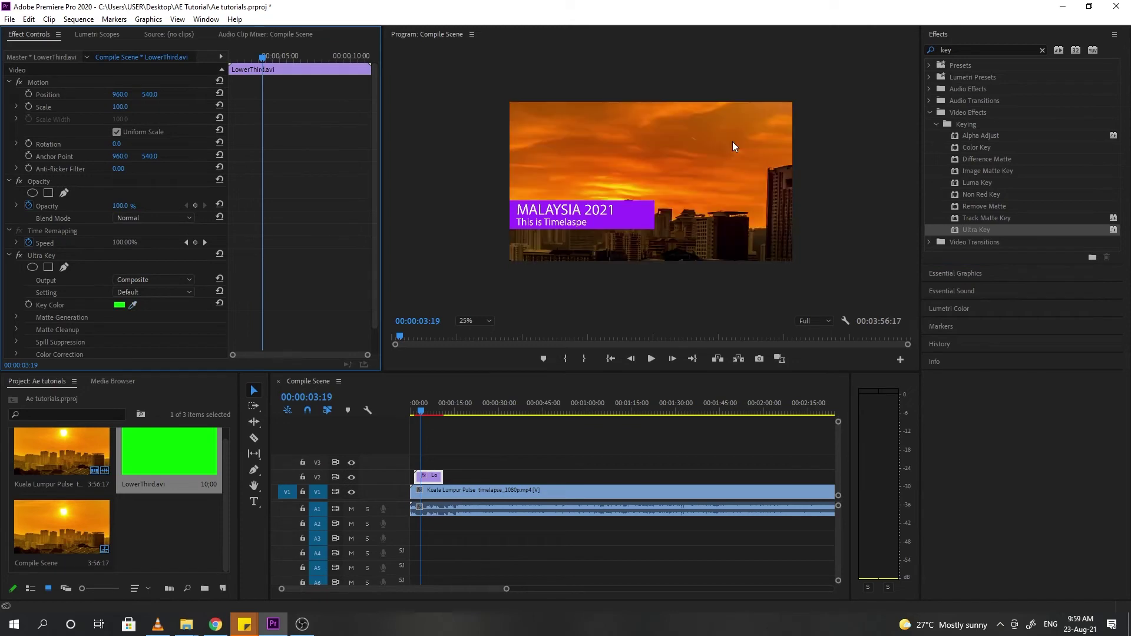
# - Play the sequence from the start to check the keyed lower third over the timelapse
pyautogui.moveTo(430, 413); pyautogui.dragTo(399, 418)
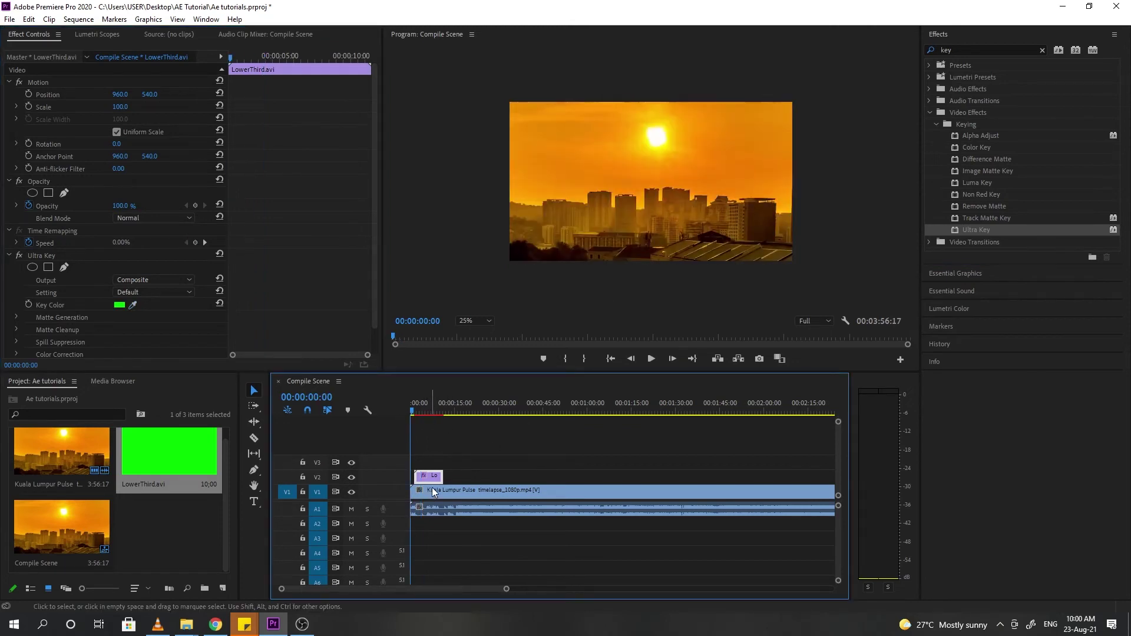
pyautogui.press('space')
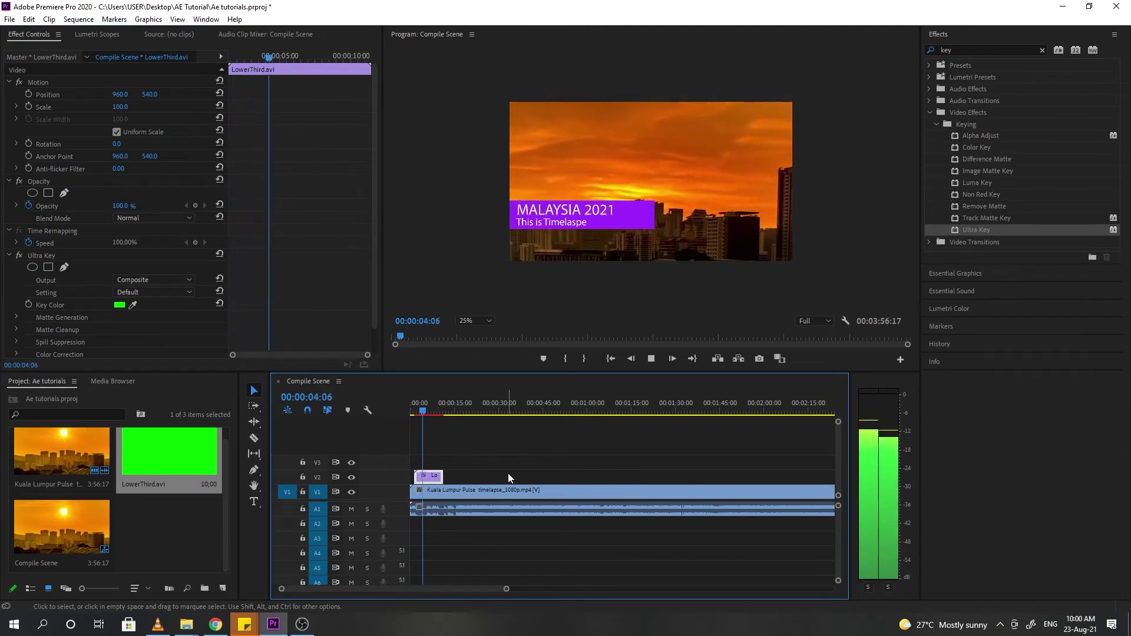
# - Move the lower third down in the frame to position 956, 712 and play the sequence from the start to check it
pyautogui.press('space')
pyautogui.moveTo(613, 214); pyautogui.dragTo(612, 240)
pyautogui.click(411, 414)
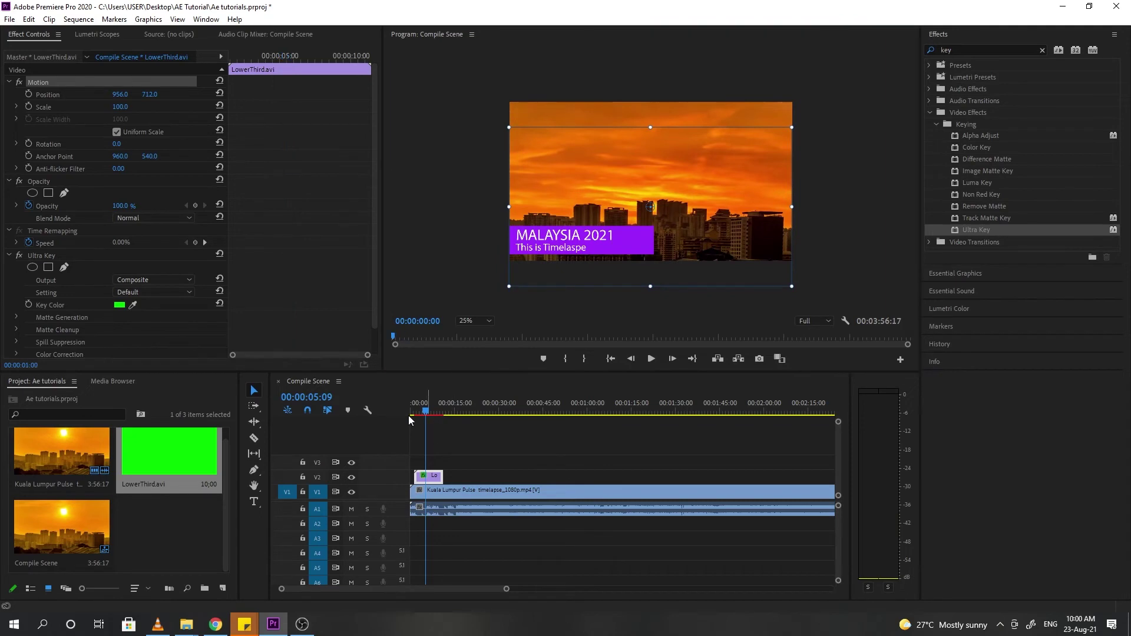
pyautogui.press('space')
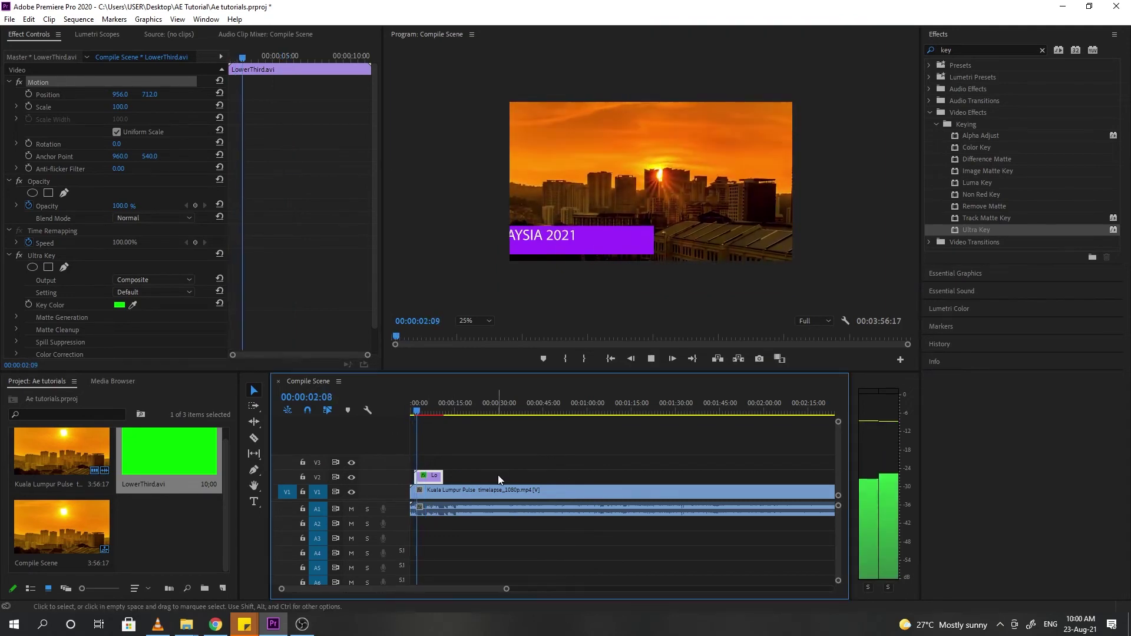
pyautogui.press('space')
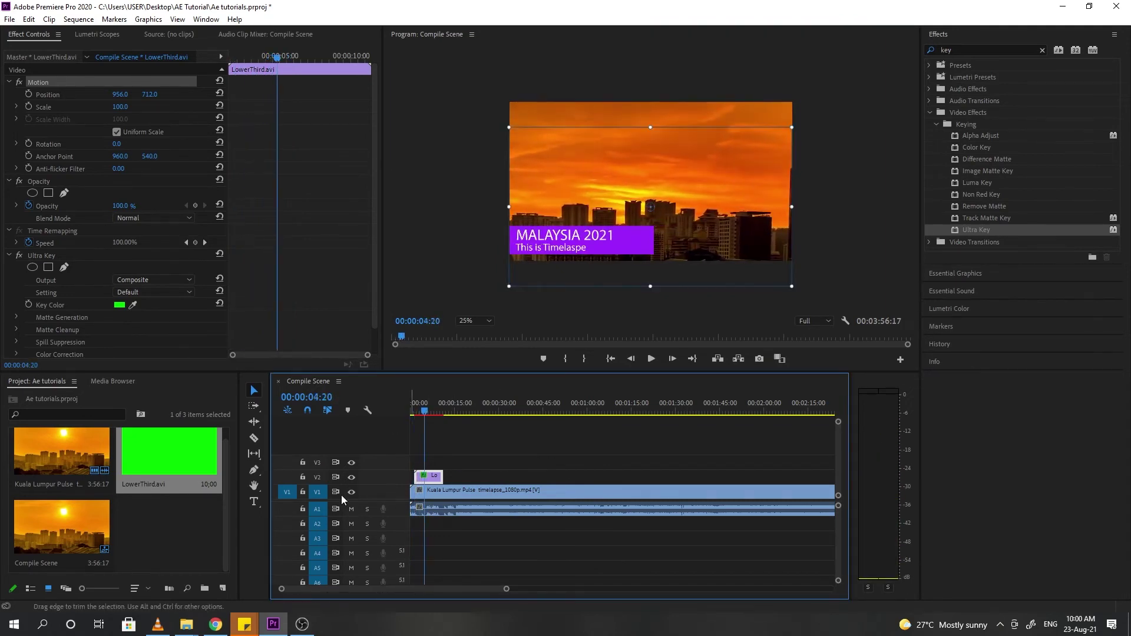
# - Set the LowerThird.avi clip's speed to 130% and play the sequence to check the faster animation
pyautogui.rightClick(437, 482)
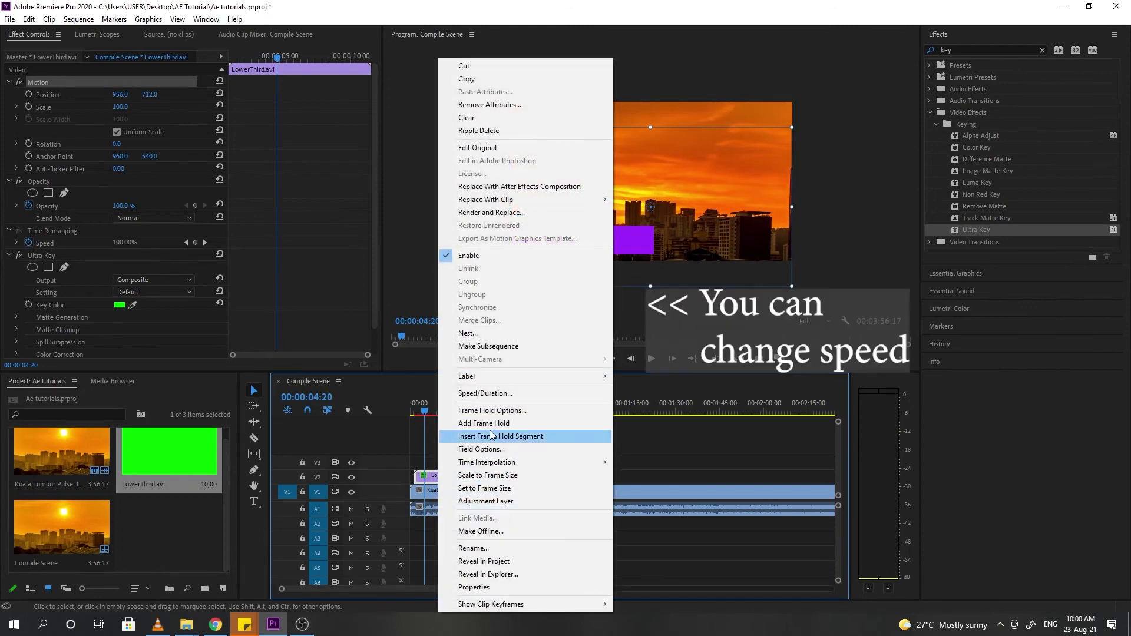
pyautogui.click(471, 437)
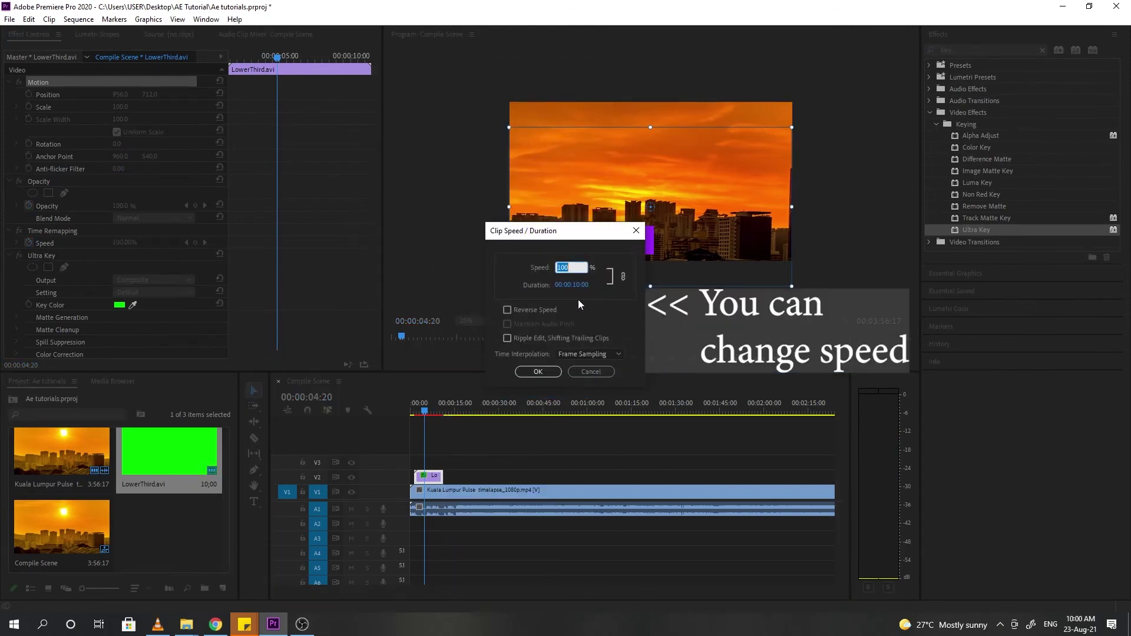
pyautogui.moveTo(581, 287); pyautogui.dragTo(616, 291)
pyautogui.click(569, 265)
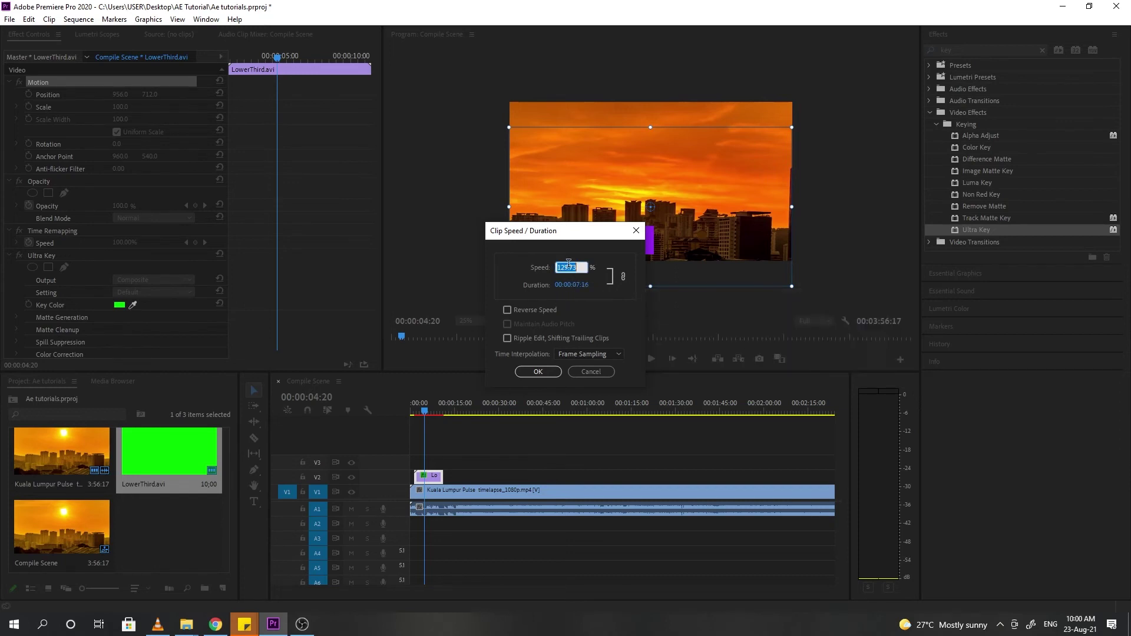
pyautogui.write('130')
pyautogui.press('Return')
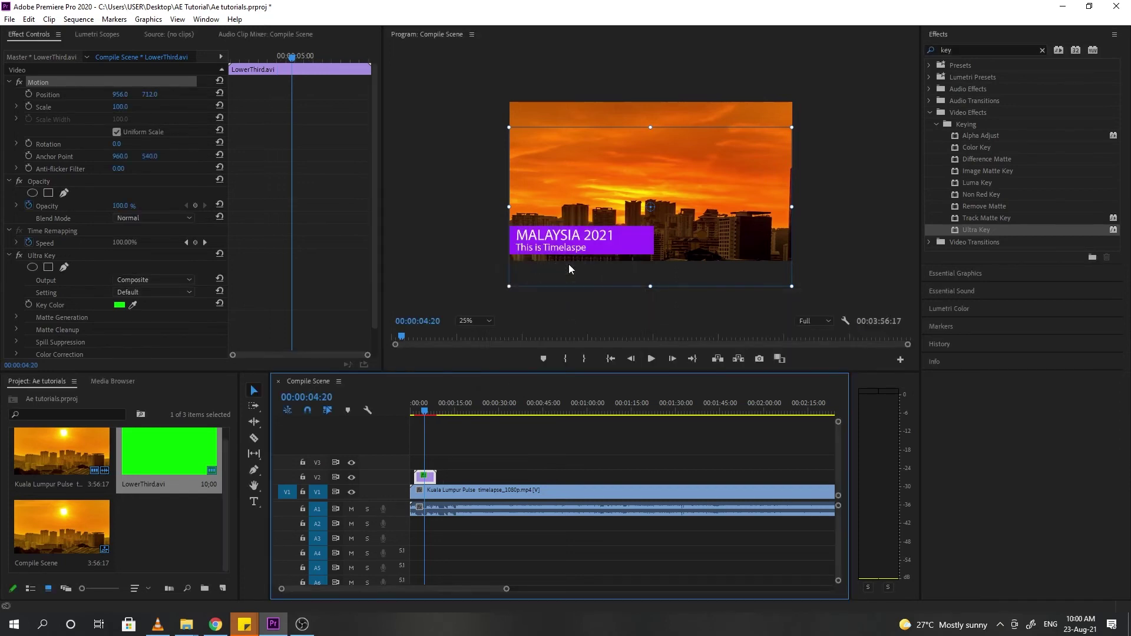
pyautogui.click(420, 411)
pyautogui.press('space')
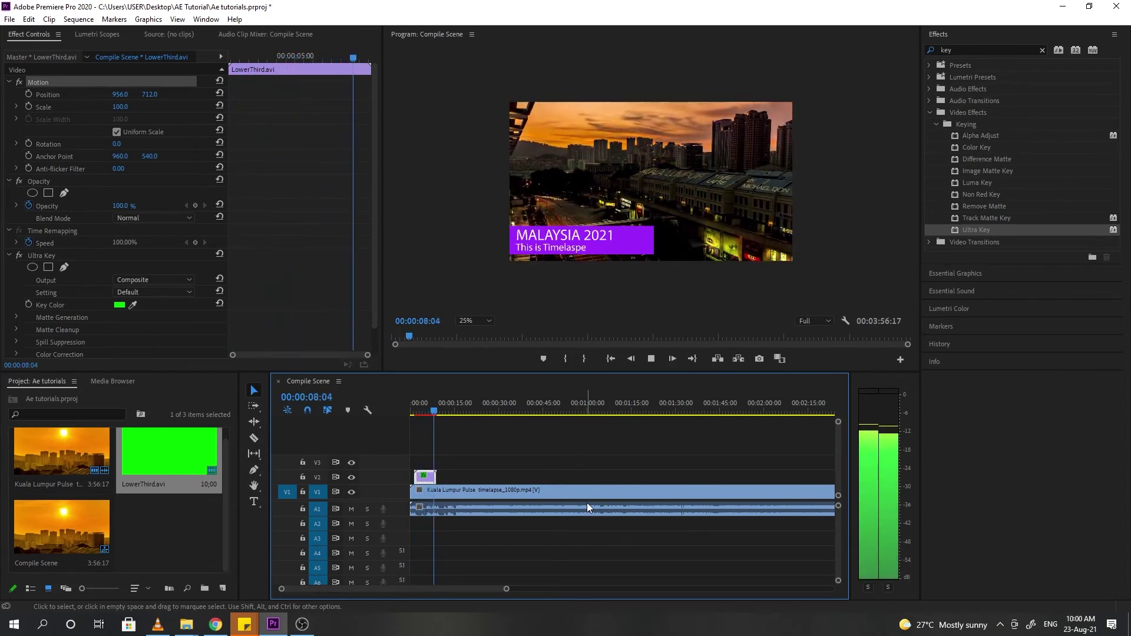
pyautogui.press('space')
# - Copy the LowerThird.avi clip, untarget track V1, and paste the duplicate on V2 directly after the original
pyautogui.click(419, 474)
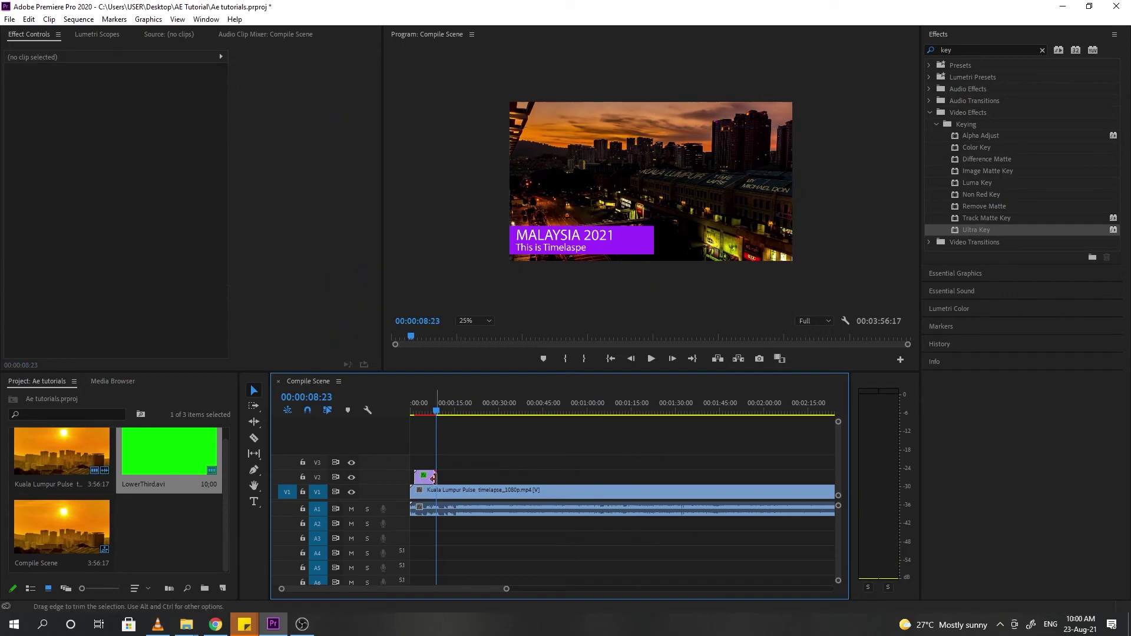
pyautogui.click(426, 479)
pyautogui.moveTo(437, 411); pyautogui.dragTo(457, 411)
pyautogui.click(305, 498)
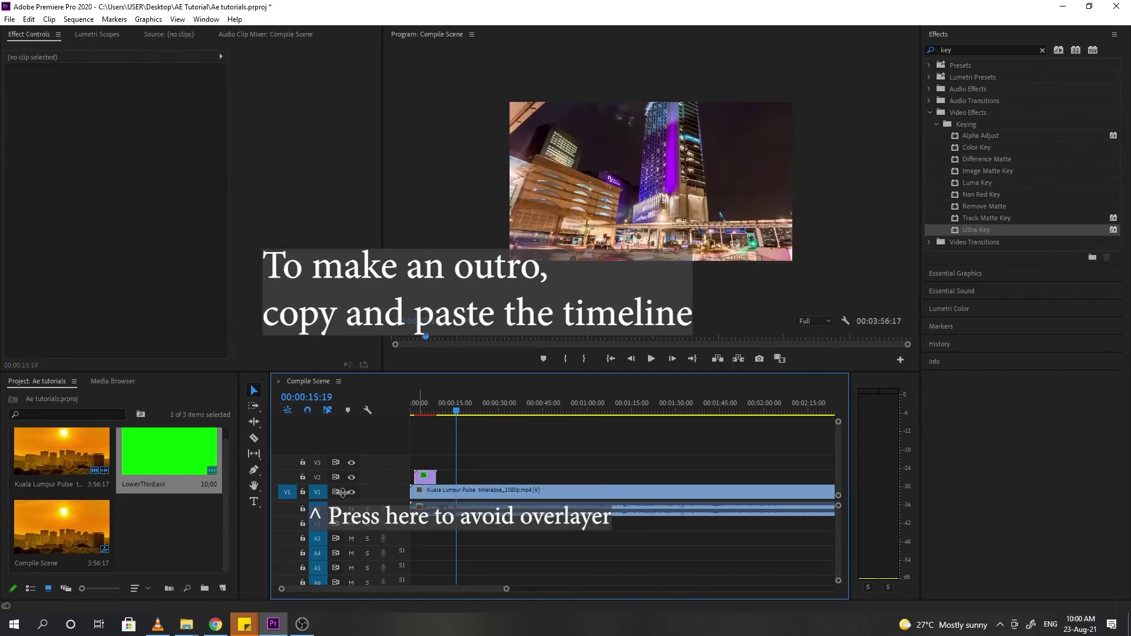
pyautogui.click(318, 492)
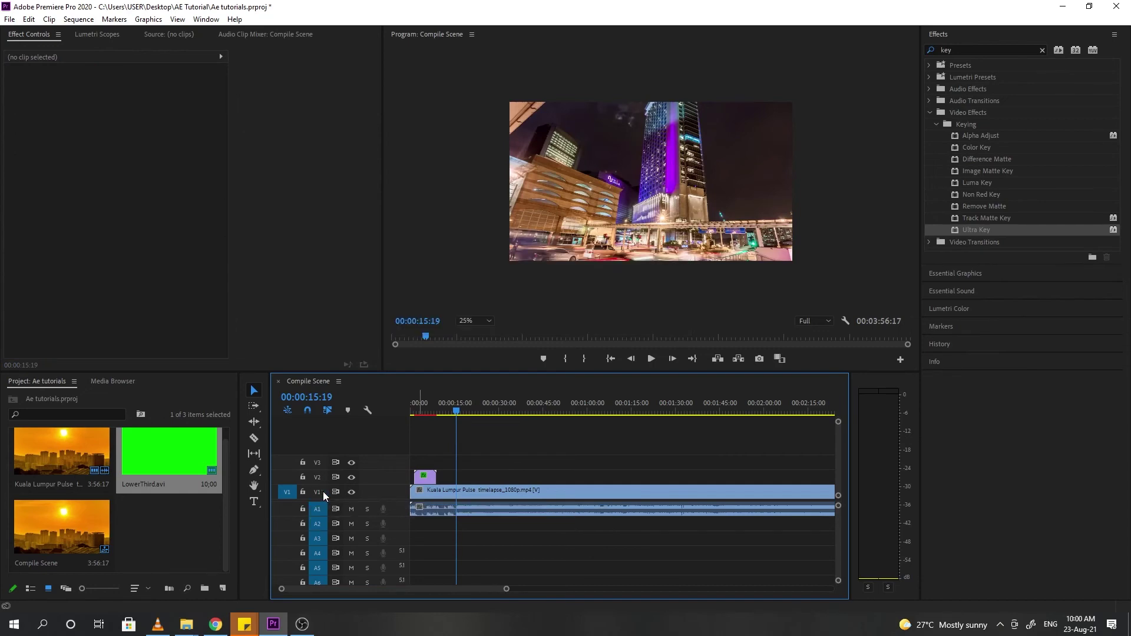
pyautogui.hotkey('ctrl', 'v')
pyautogui.moveTo(469, 476); pyautogui.dragTo(449, 476)
pyautogui.moveTo(448, 411); pyautogui.dragTo(443, 429)
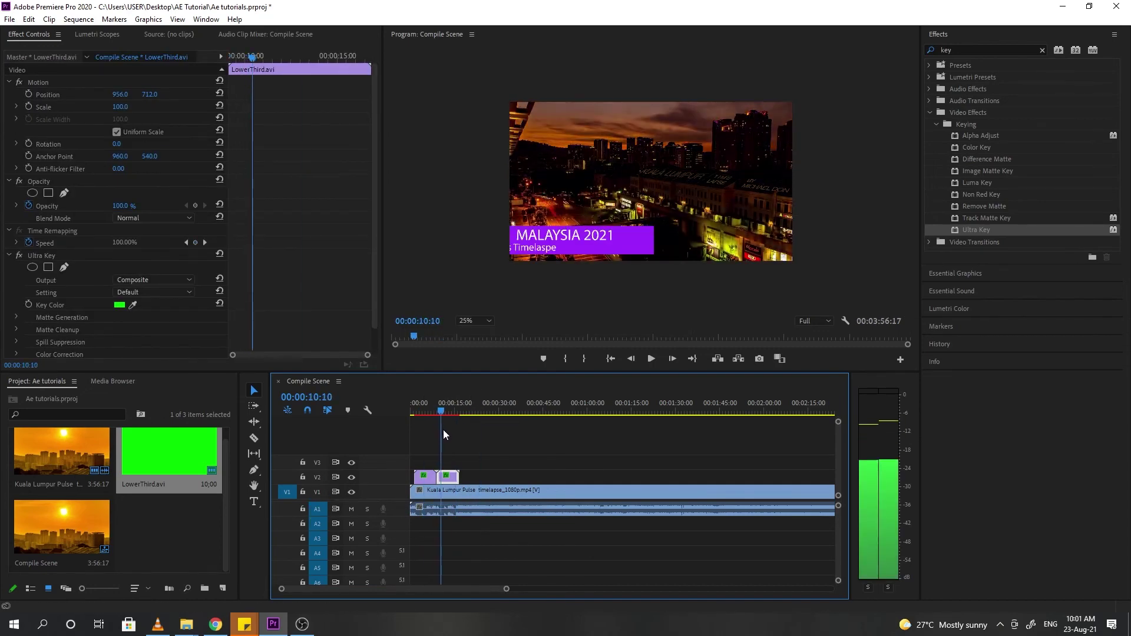
# - Reverse the speed of the second LowerThird.avi clip and play the sequence from the start to check the outro
pyautogui.rightClick(454, 478)
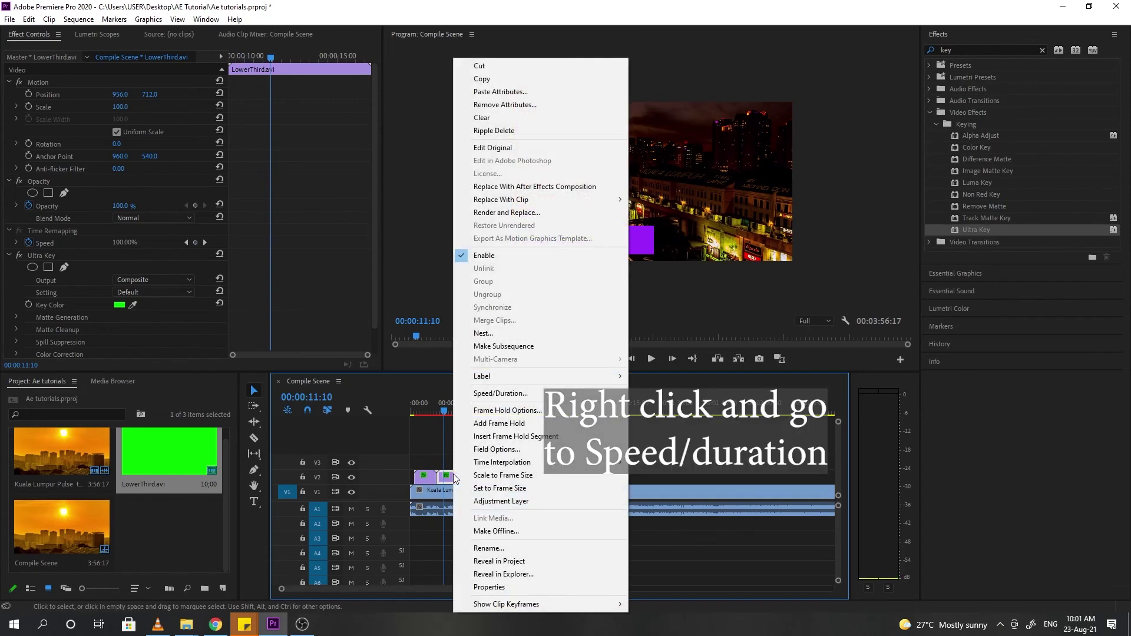
pyautogui.click(517, 398)
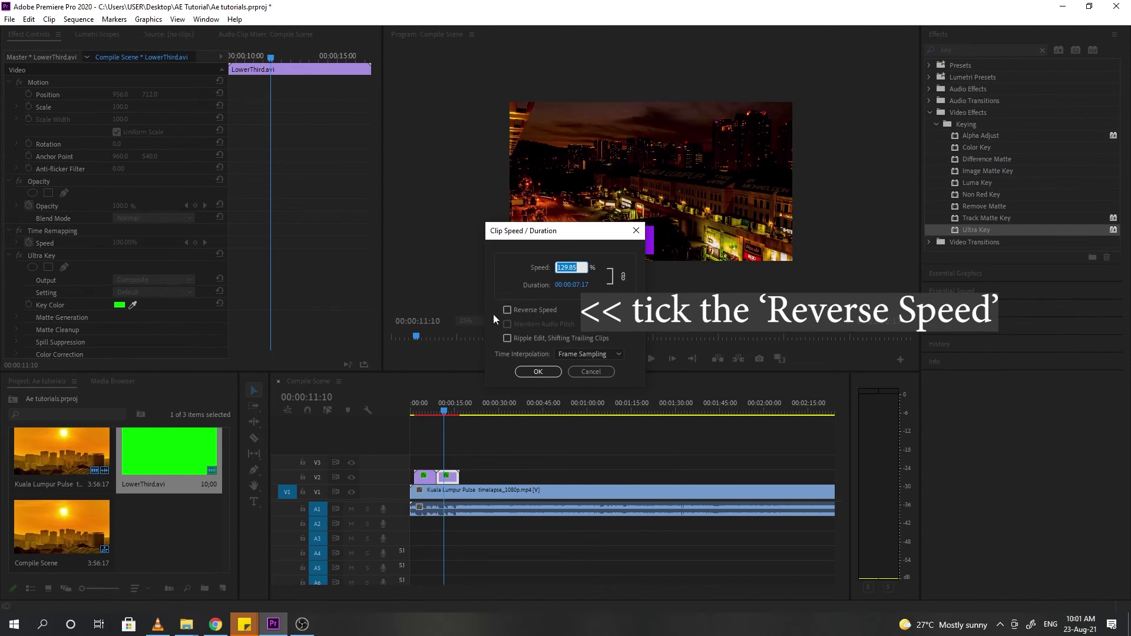
pyautogui.click(538, 371)
pyautogui.moveTo(444, 412); pyautogui.dragTo(397, 426)
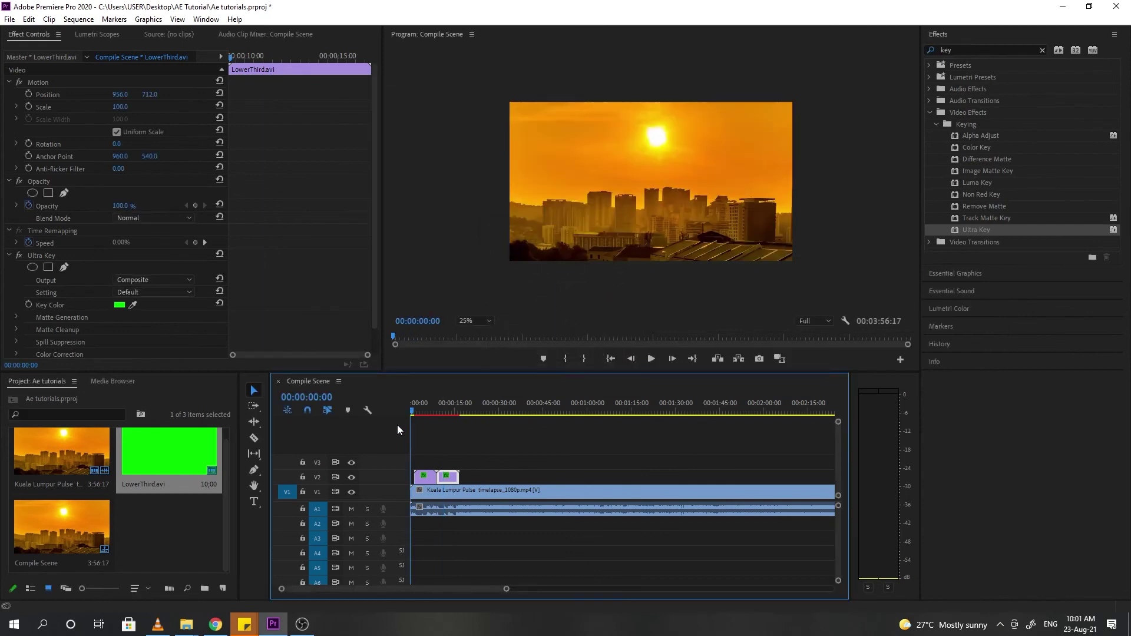
pyautogui.press('space')
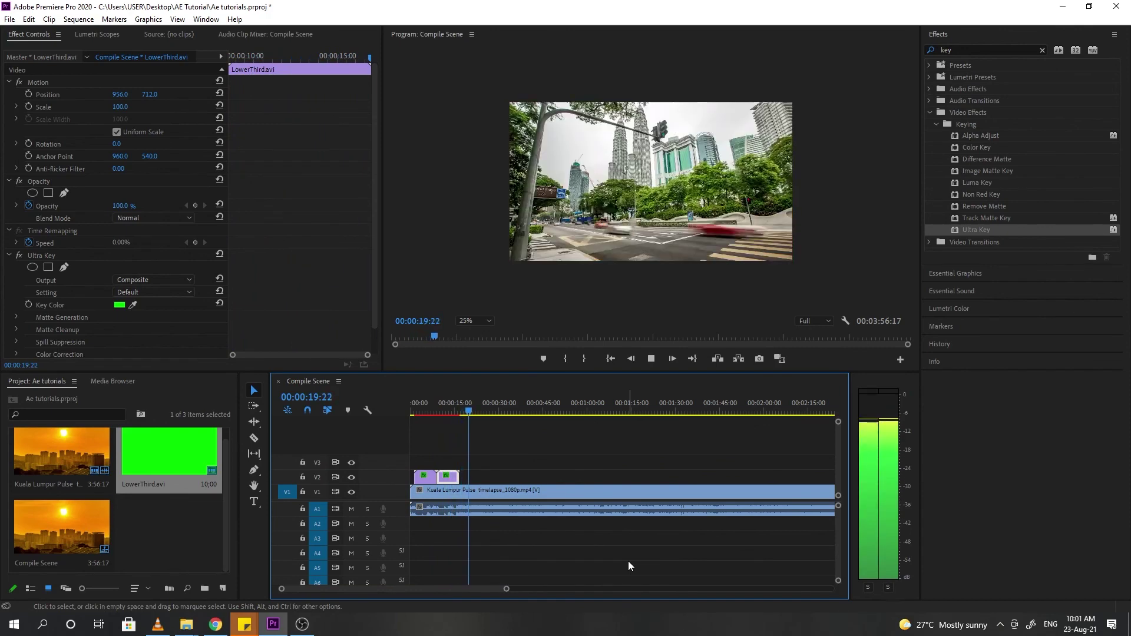
pyautogui.press('space')
# - Shorten the two LowerThird.avi clips on V2, keeping them back to back, and replay the sequence from the start
pyautogui.moveTo(426, 478); pyautogui.dragTo(437, 476)
pyautogui.press('Home')
pyautogui.press('space')
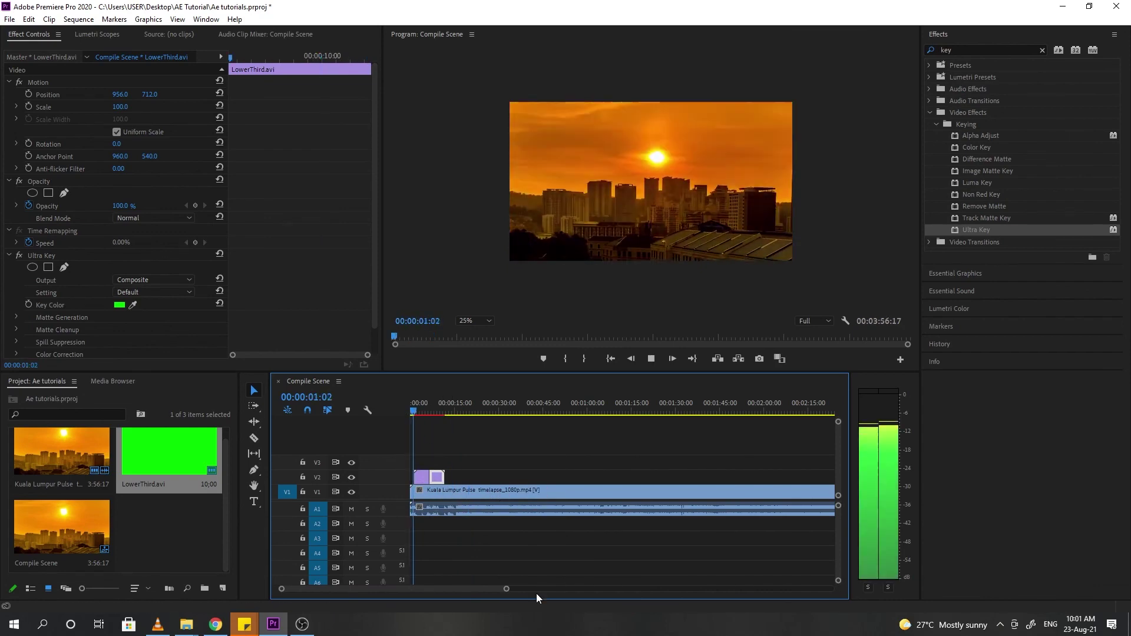